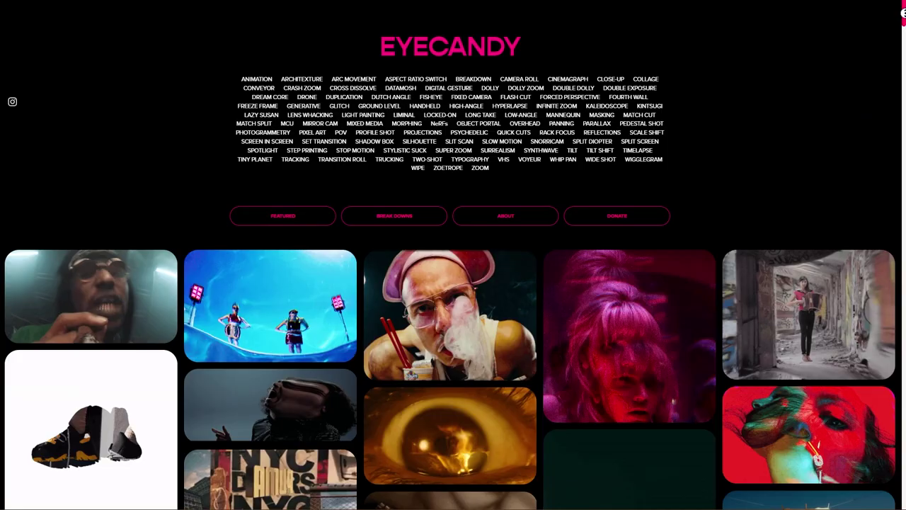
# Apply Turbulent Displace to the adjustment layer and extend the layer to the forest clip's end
pyautogui.scroll(-4, 453, 283)
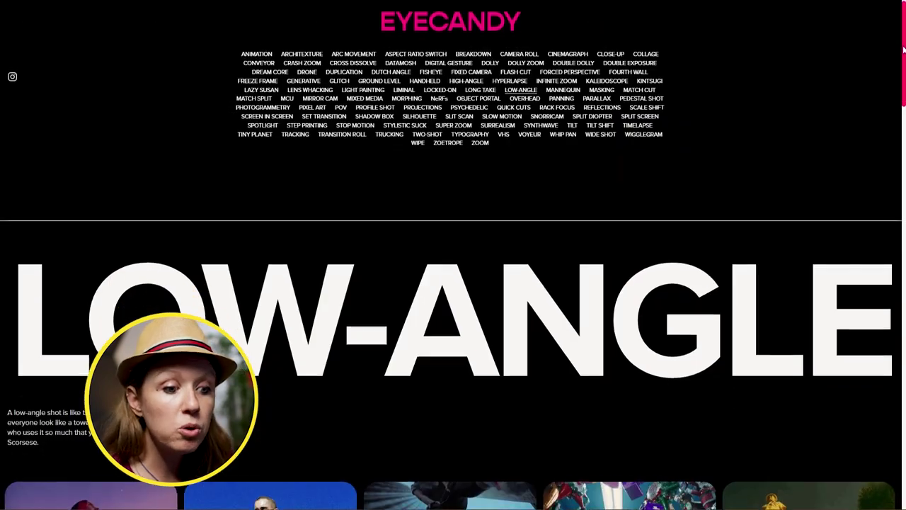
pyautogui.scroll(-7, 904, 49)
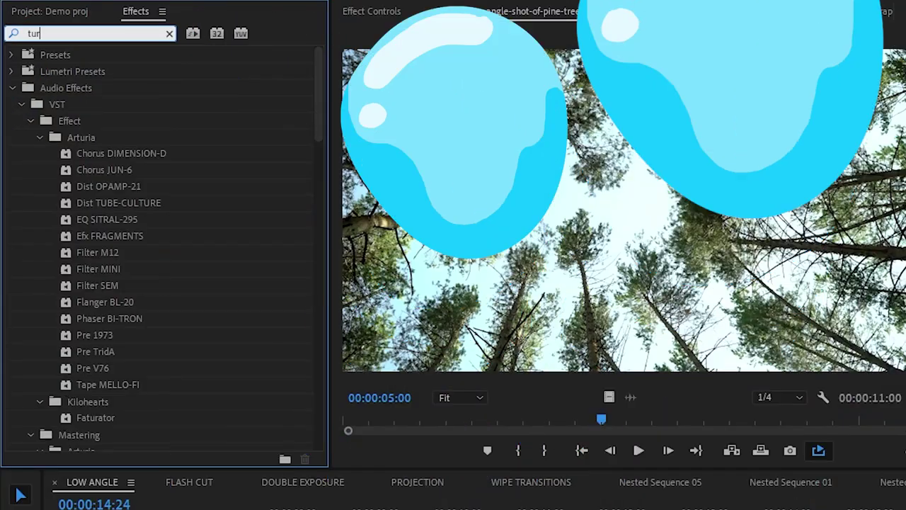
pyautogui.write('rbu')
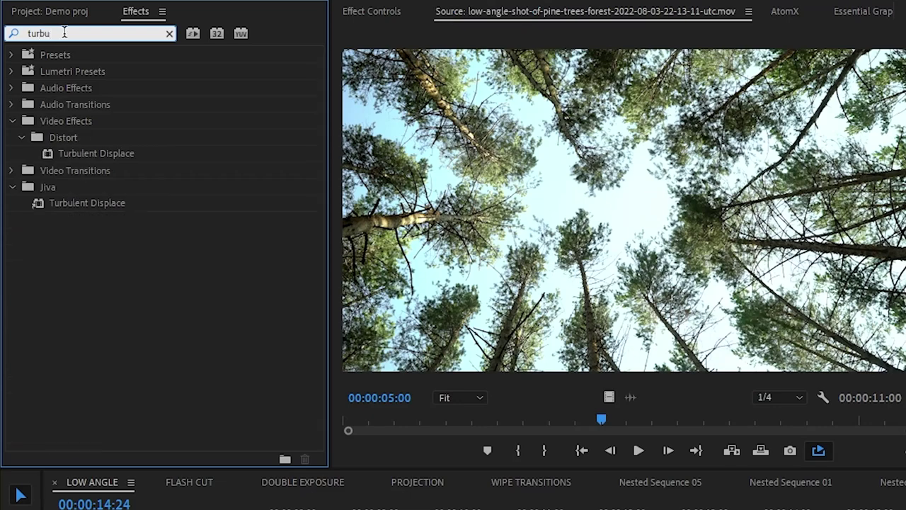
pyautogui.moveTo(103, 153); pyautogui.dragTo(616, 509)
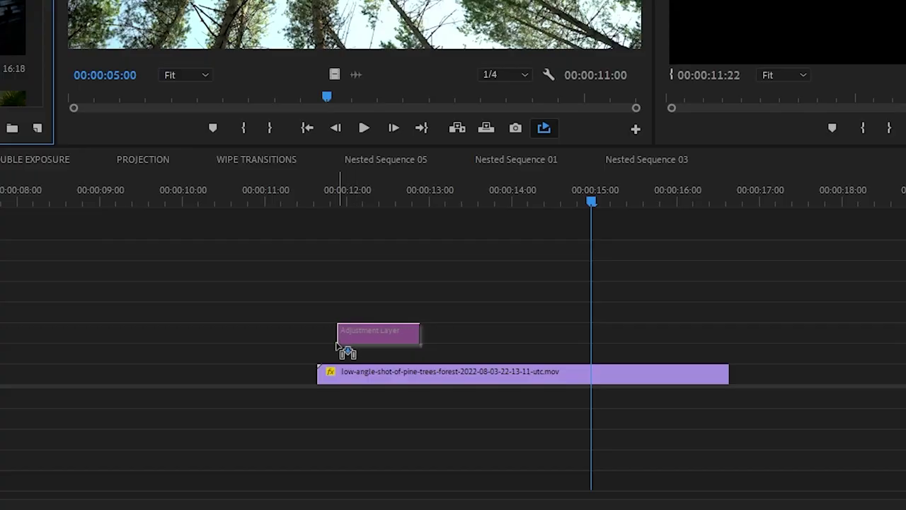
pyautogui.moveTo(317, 360); pyautogui.dragTo(332, 354)
pyautogui.moveTo(399, 352); pyautogui.dragTo(719, 357)
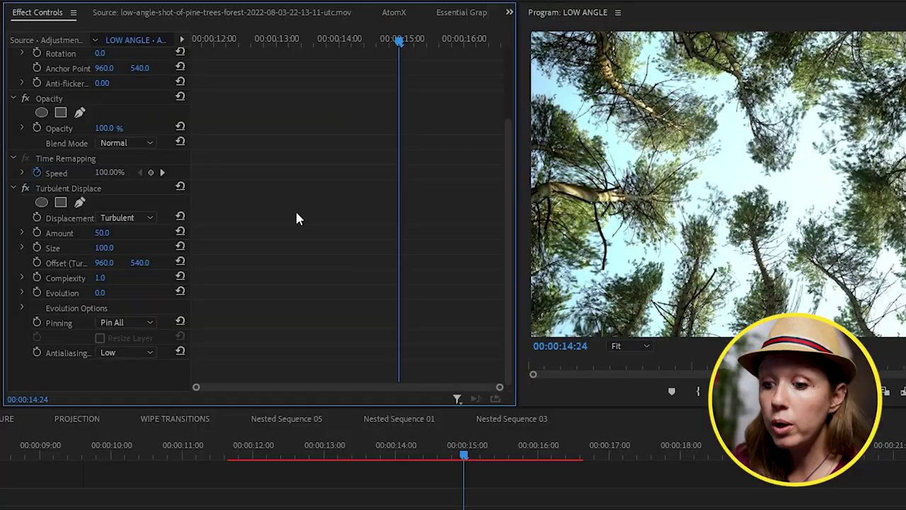
# Set Turbulent Displace to Bulge with Size about 274 and Complexity 2.3
pyautogui.click(121, 218)
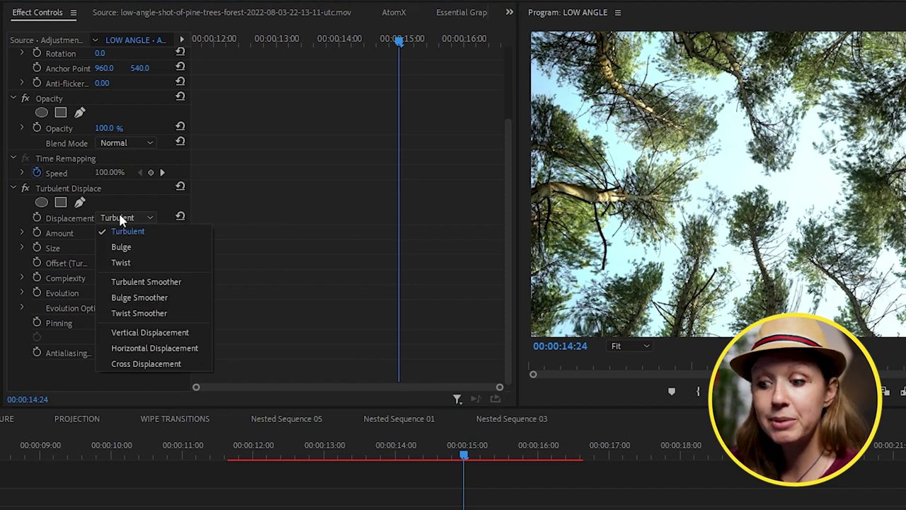
pyautogui.click(129, 246)
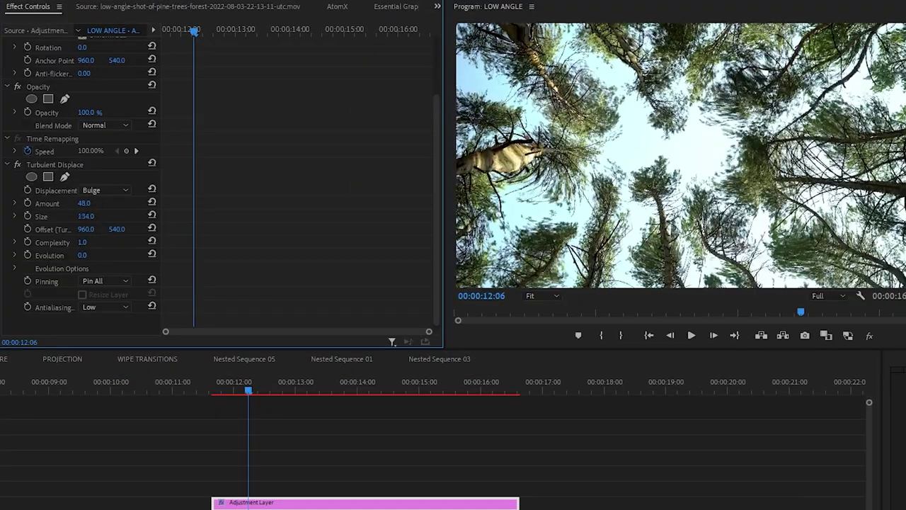
pyautogui.moveTo(86, 216); pyautogui.dragTo(135, 216)
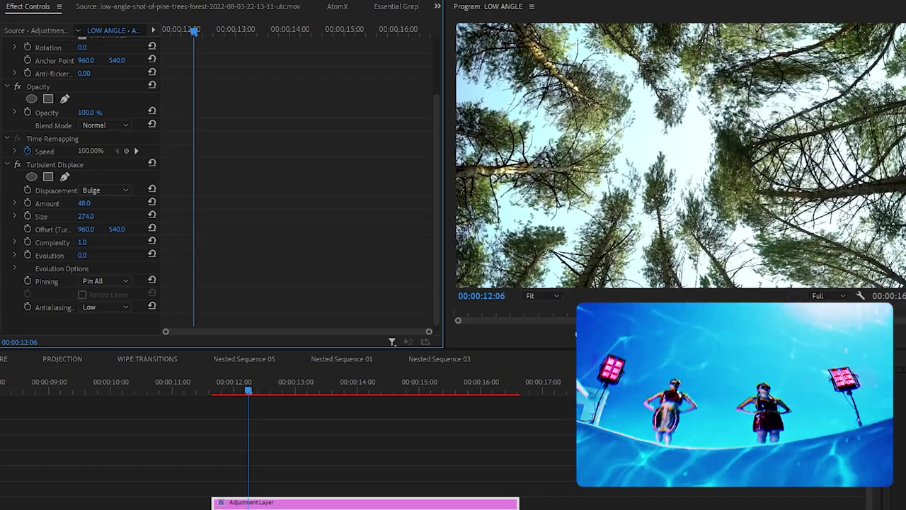
pyautogui.moveTo(82, 242); pyautogui.dragTo(108, 242)
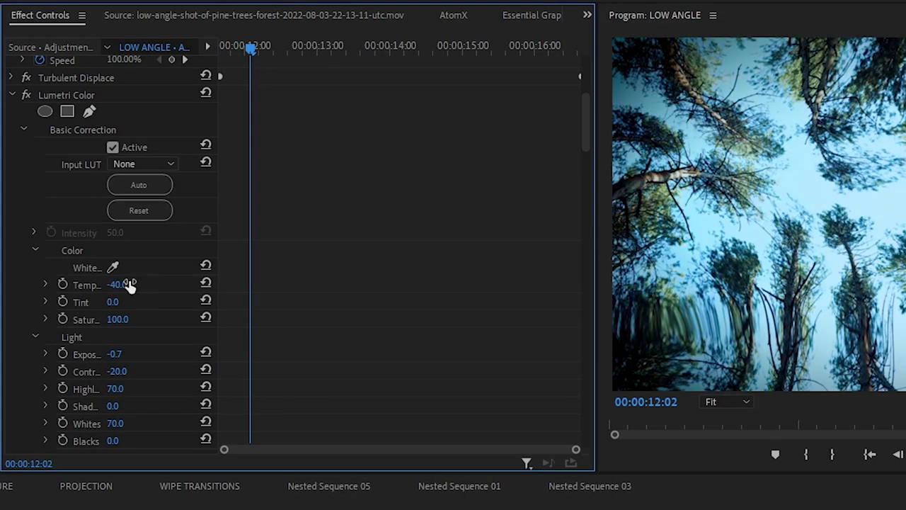
# Duplicate the forest clip onto V2, shift its oval mask right and down, and steepen its RGB curve
pyautogui.press('space')
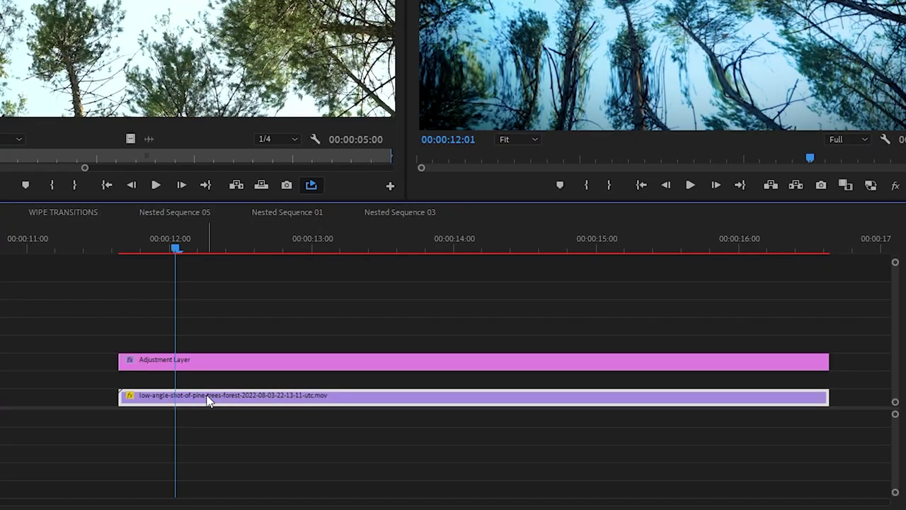
pyautogui.moveTo(208, 399); pyautogui.dragTo(191, 381)
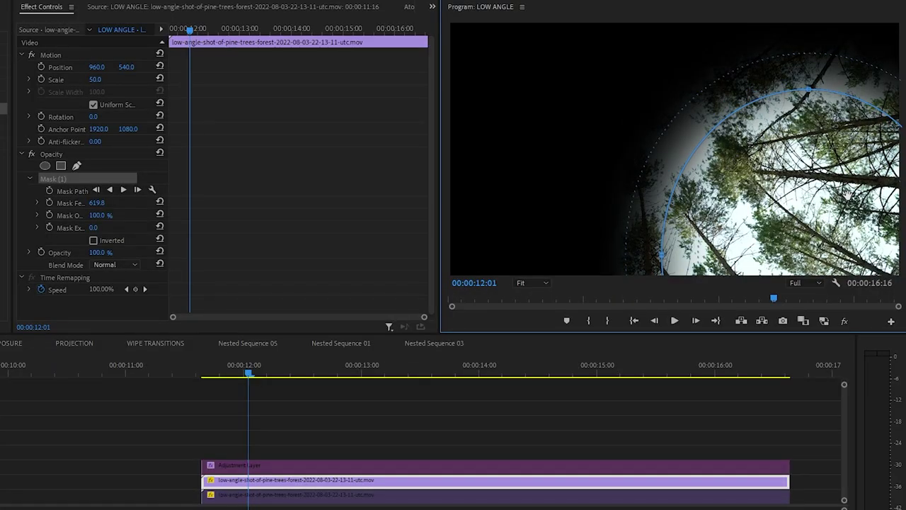
pyautogui.moveTo(847, 192); pyautogui.dragTo(864, 211)
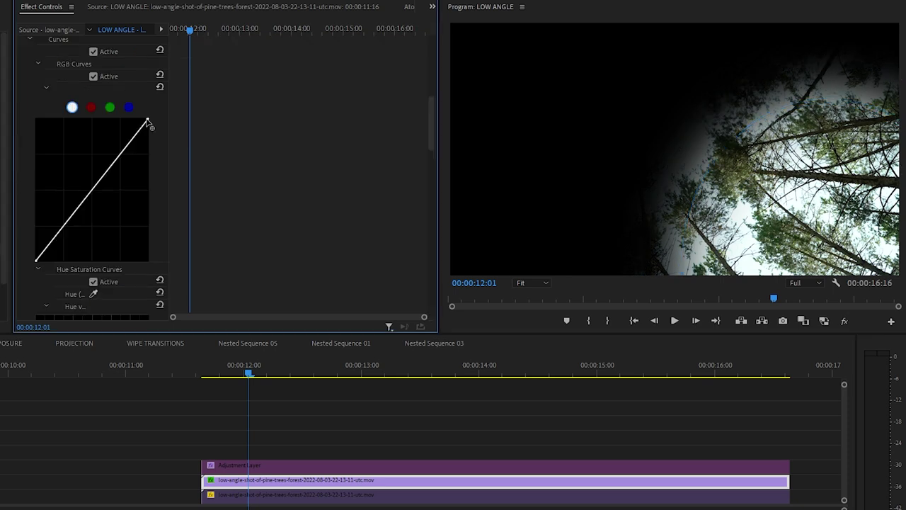
pyautogui.moveTo(139, 121); pyautogui.dragTo(114, 119)
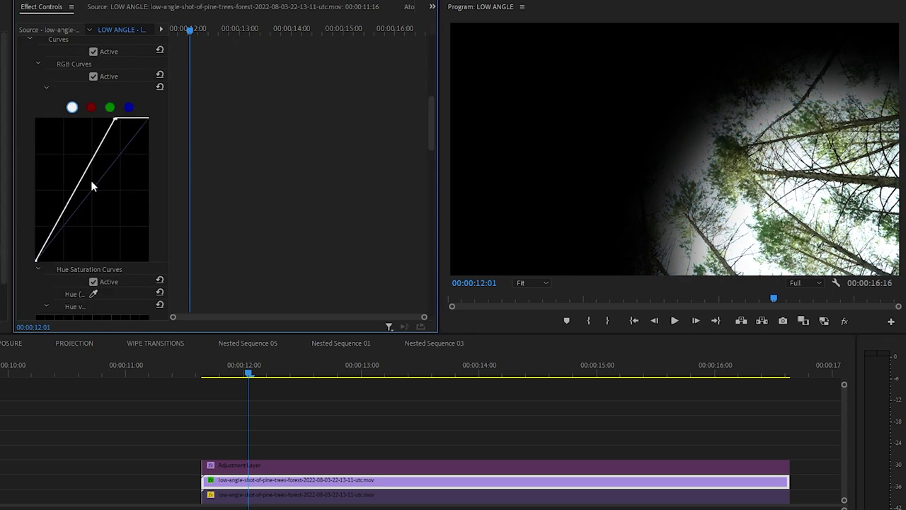
pyautogui.moveTo(36, 261); pyautogui.dragTo(81, 267)
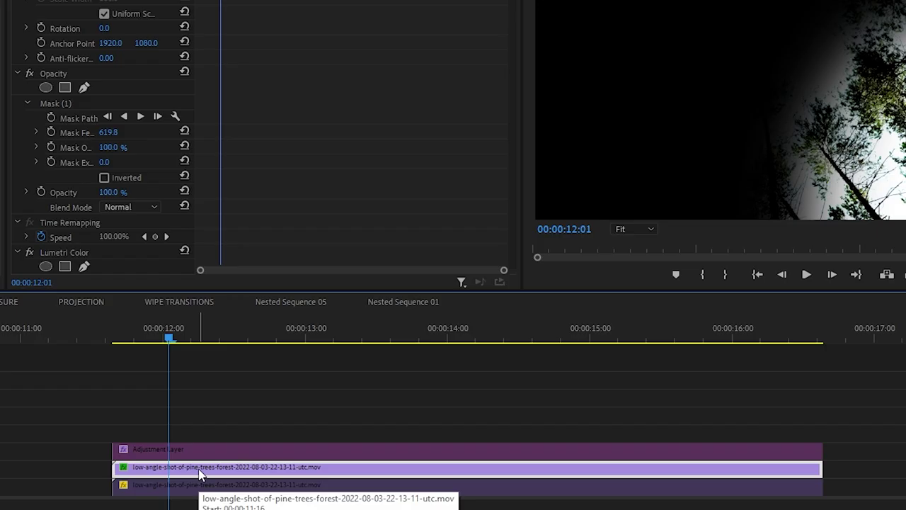
# Nest the duplicated forest clip as Nested Sequence 06
pyautogui.rightClick(276, 481)
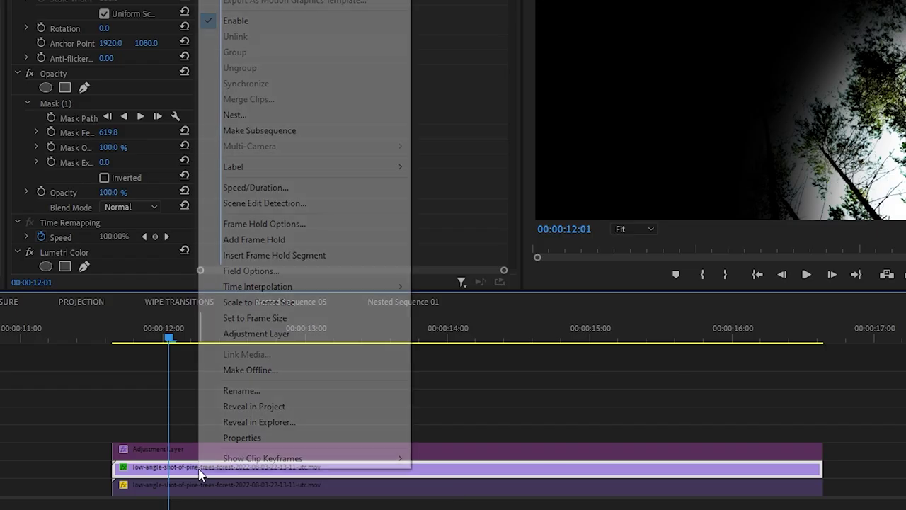
pyautogui.click(250, 117)
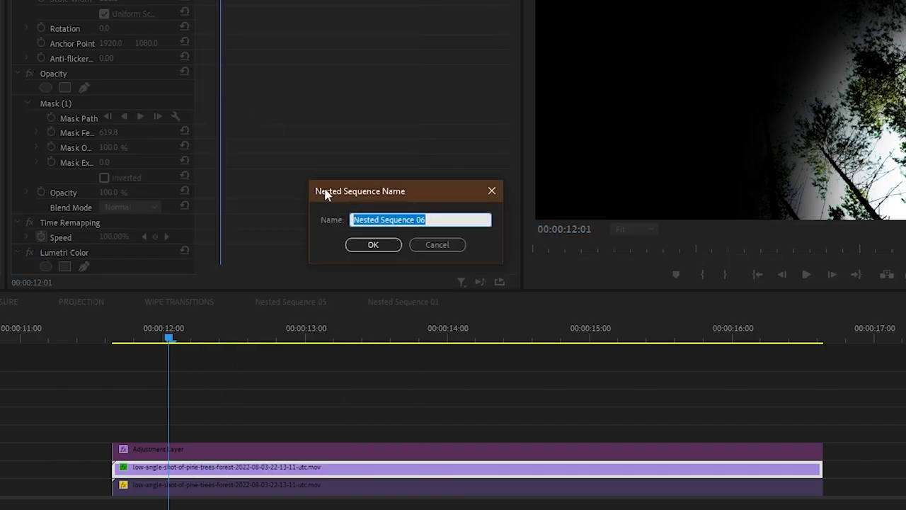
pyautogui.click(373, 245)
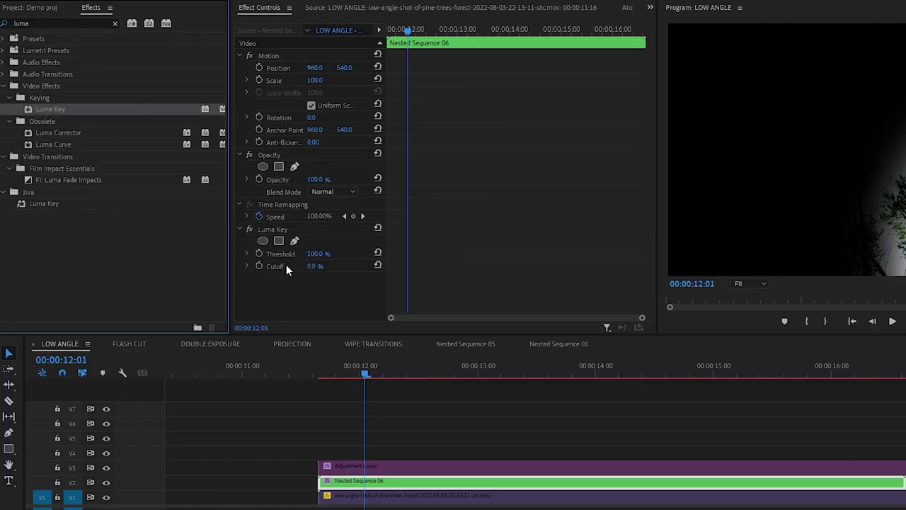
# Set Luma Key Cutoff 36% and diagonal Directional Blur length 141, then add Handheld Camera - 01 to the bottom clip
pyautogui.moveTo(318, 253); pyautogui.dragTo(298, 253)
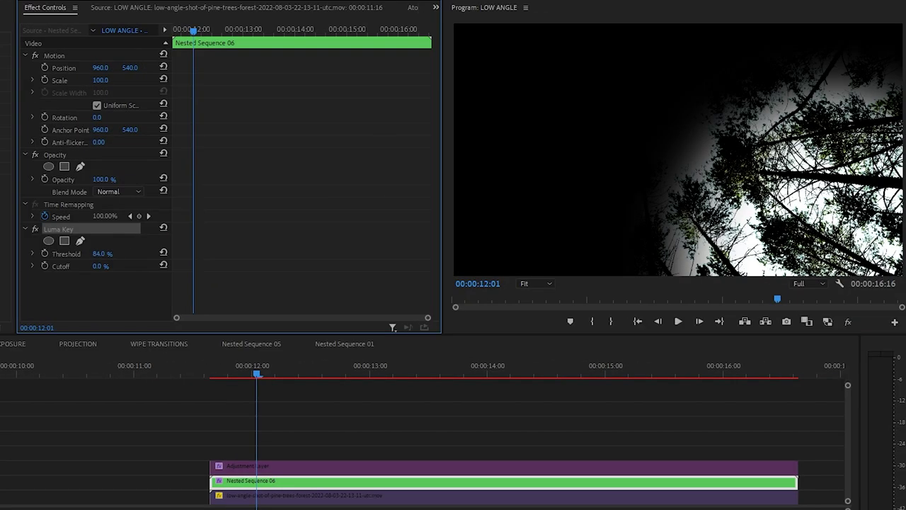
pyautogui.moveTo(104, 267); pyautogui.dragTo(134, 267)
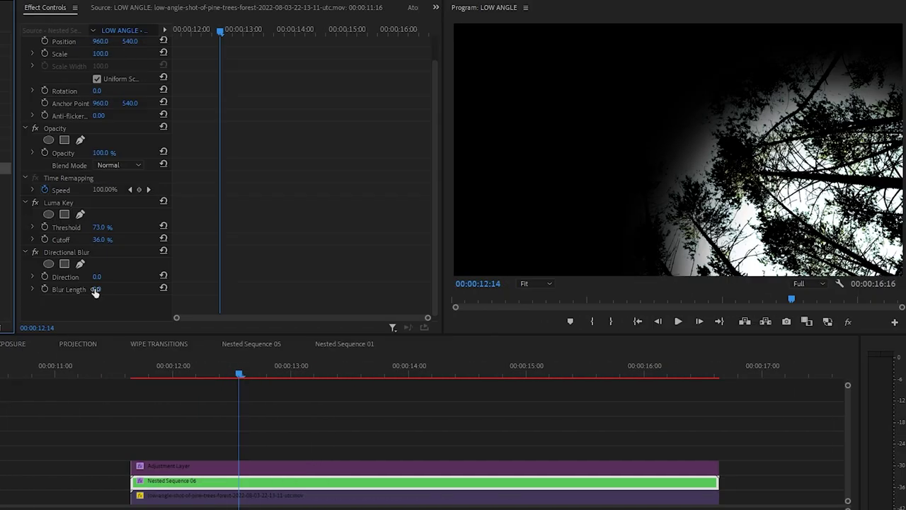
pyautogui.moveTo(310, 316); pyautogui.dragTo(411, 316)
pyautogui.moveTo(100, 282); pyautogui.dragTo(134, 282)
pyautogui.click(268, 498)
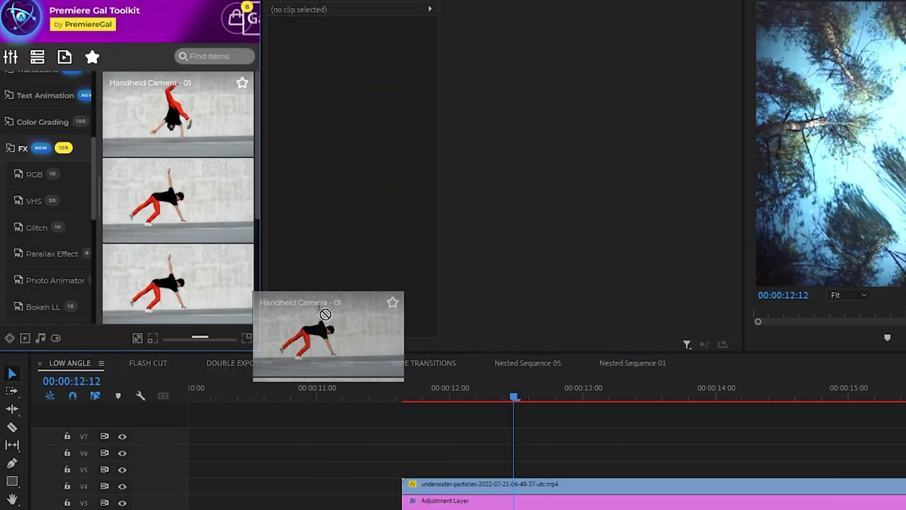
pyautogui.moveTo(61, 315); pyautogui.dragTo(160, 467)
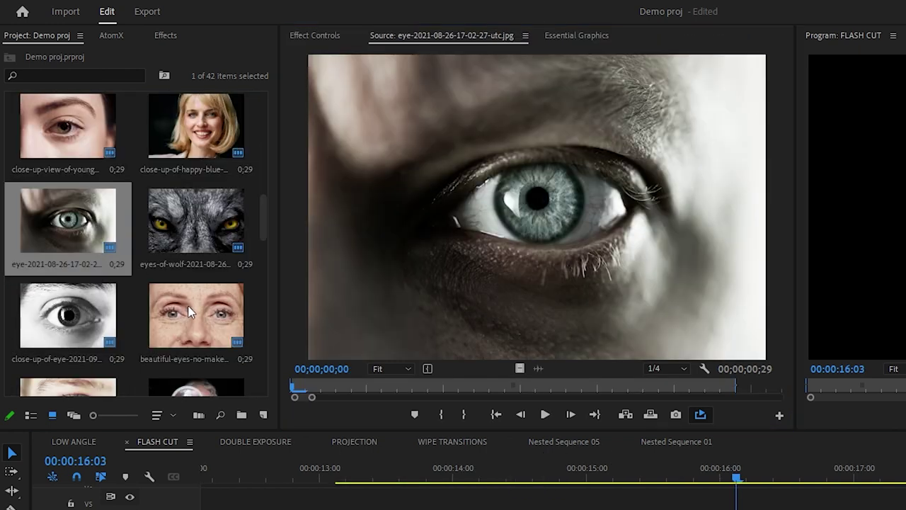
# Preview the eye and face close-up images and add more eye images to the sequence
pyautogui.doubleClick(190, 312)
pyautogui.doubleClick(196, 220)
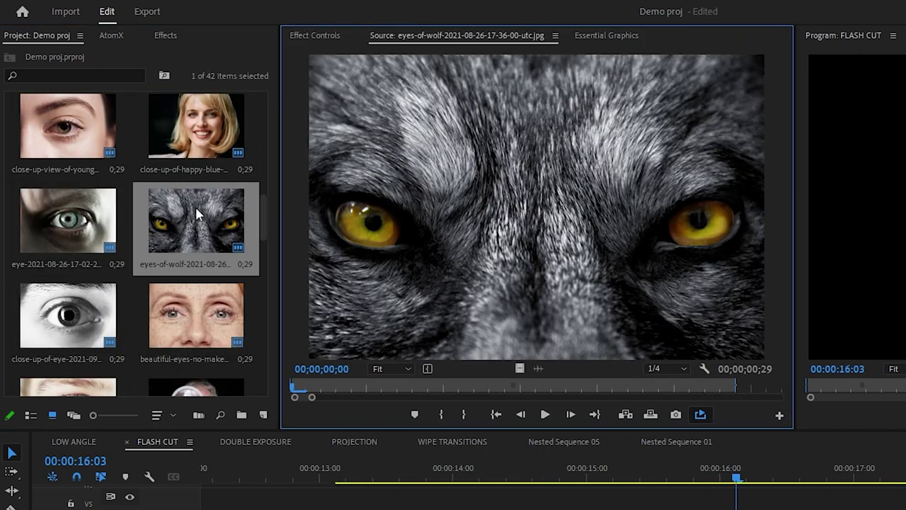
pyautogui.doubleClick(196, 126)
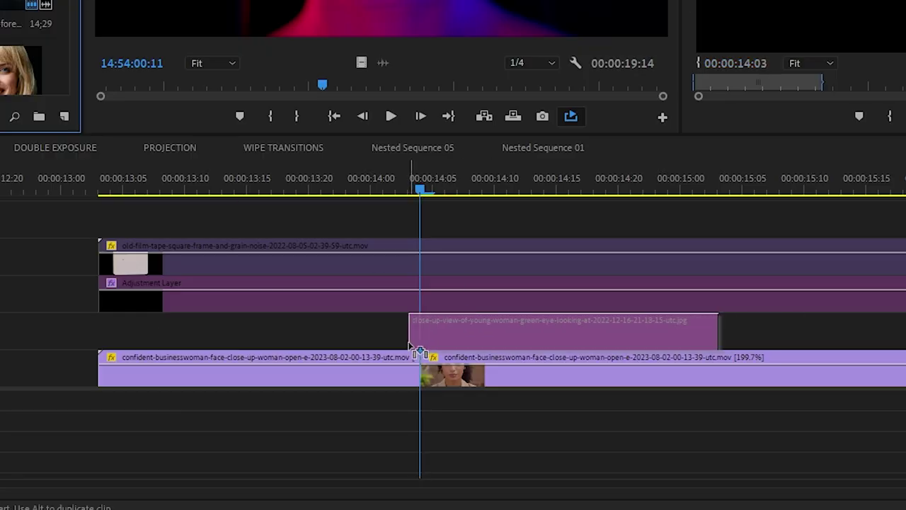
pyautogui.moveTo(4, 78); pyautogui.dragTo(521, 333)
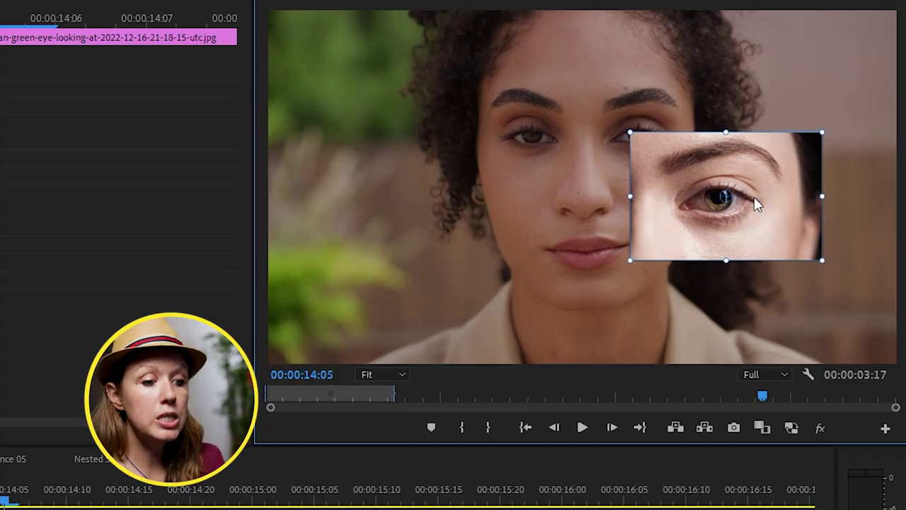
# Fade the eye image to 50% opacity, then shrink and reposition it
pyautogui.moveTo(707, 173); pyautogui.dragTo(674, 145)
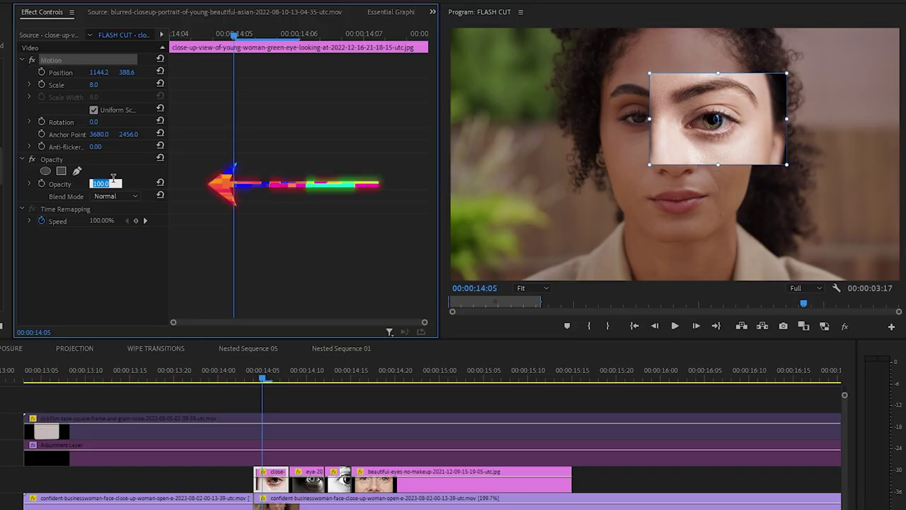
pyautogui.moveTo(99, 184); pyautogui.dragTo(114, 183)
pyautogui.moveTo(755, 155); pyautogui.dragTo(783, 133)
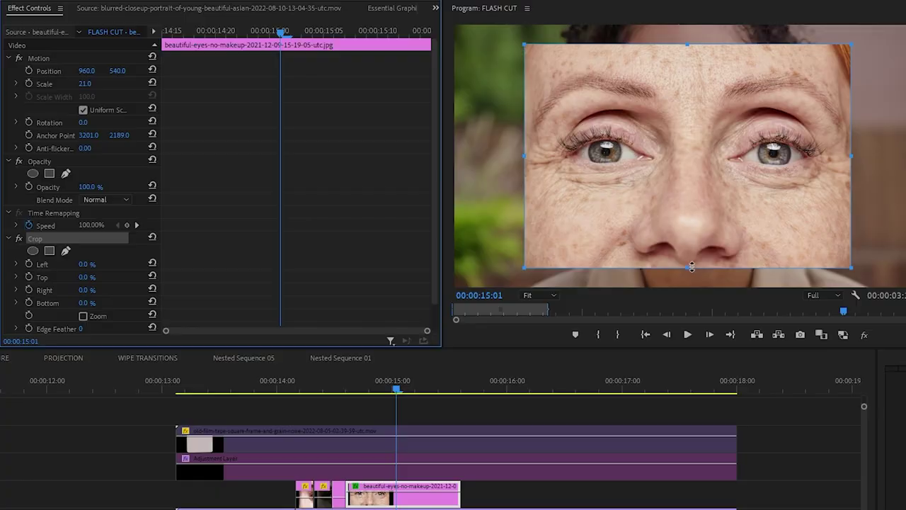
# Crop the eye photo's top and bottom into a strip and fit it over the face
pyautogui.moveTo(697, 263); pyautogui.dragTo(697, 187)
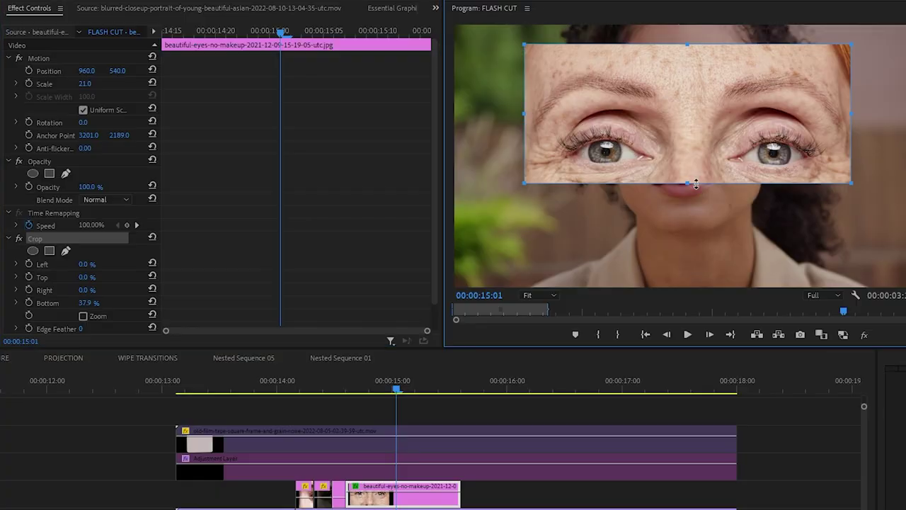
pyautogui.moveTo(687, 45); pyautogui.dragTo(684, 83)
pyautogui.moveTo(526, 154); pyautogui.dragTo(695, 123)
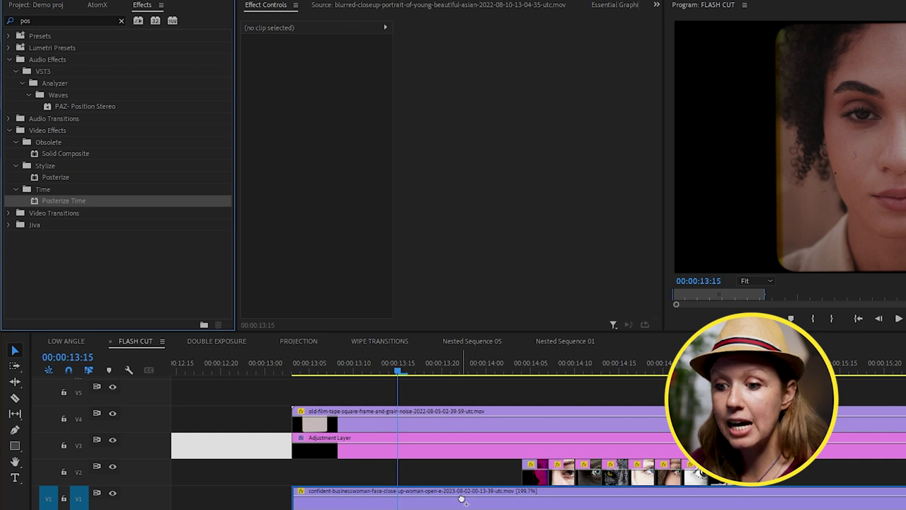
# Select the businesswoman clip and edit its Posterize Time frame rate of 24.0
pyautogui.click(462, 500)
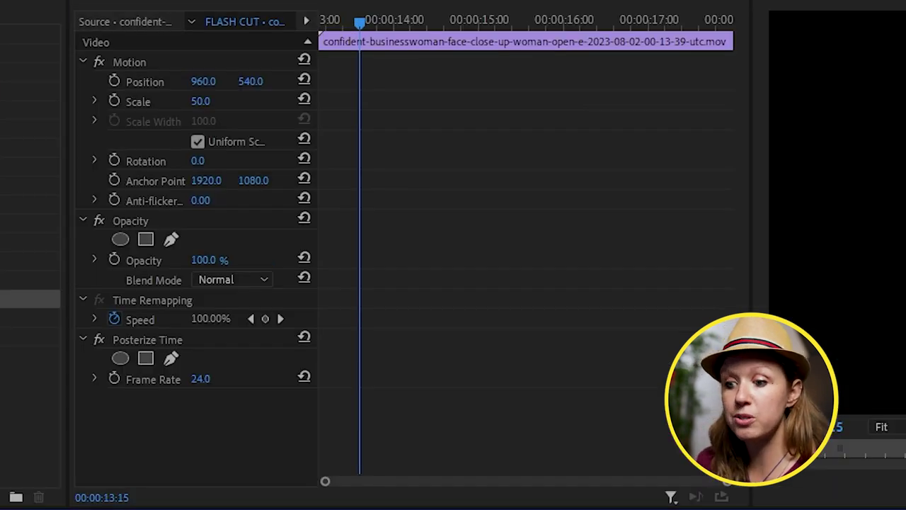
pyautogui.click(216, 377)
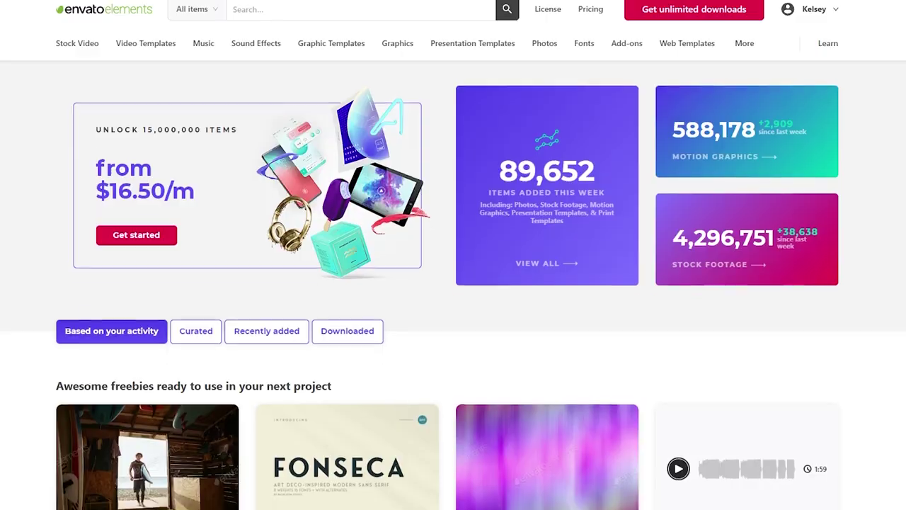
pyautogui.scroll(-2, 453, 283)
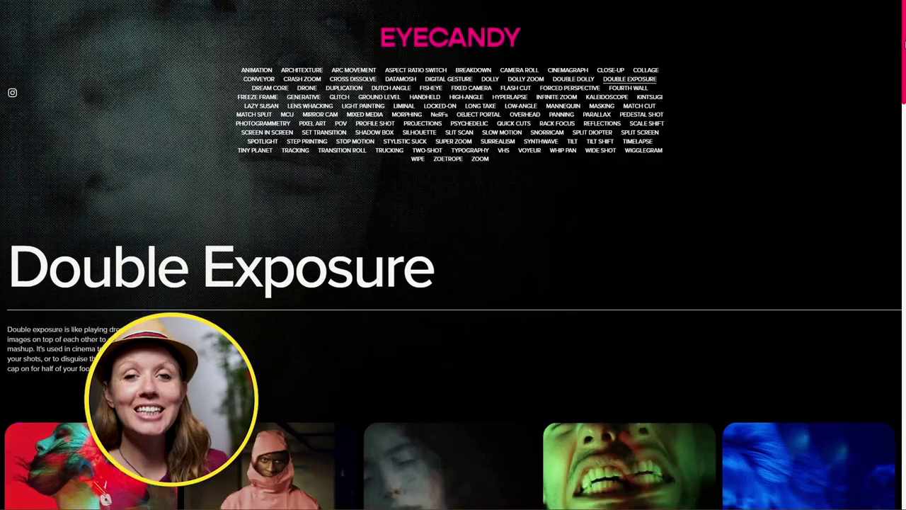
pyautogui.scroll(-3, 904, 69)
# Scrub the neon portrait source clip, add it to the sequence, and trim its end to match
pyautogui.moveTo(904, 70); pyautogui.dragTo(903, 126)
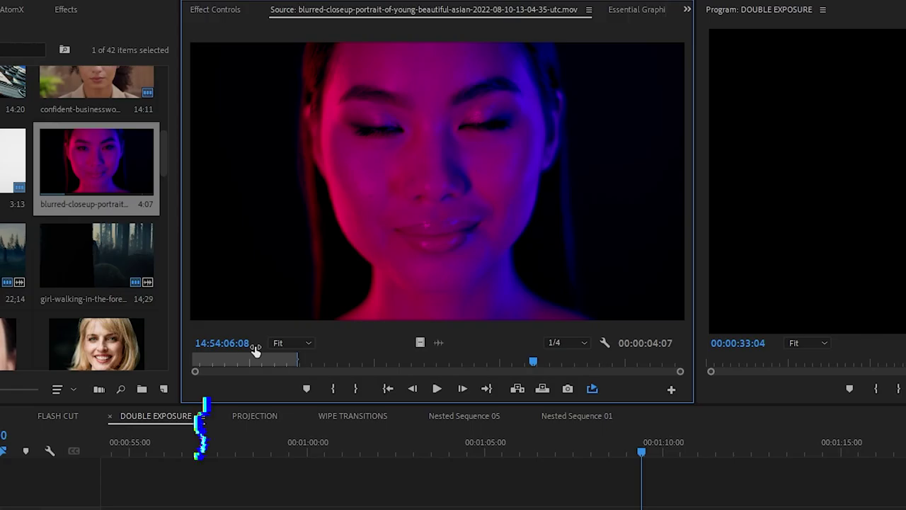
pyautogui.moveTo(248, 350); pyautogui.dragTo(499, 406)
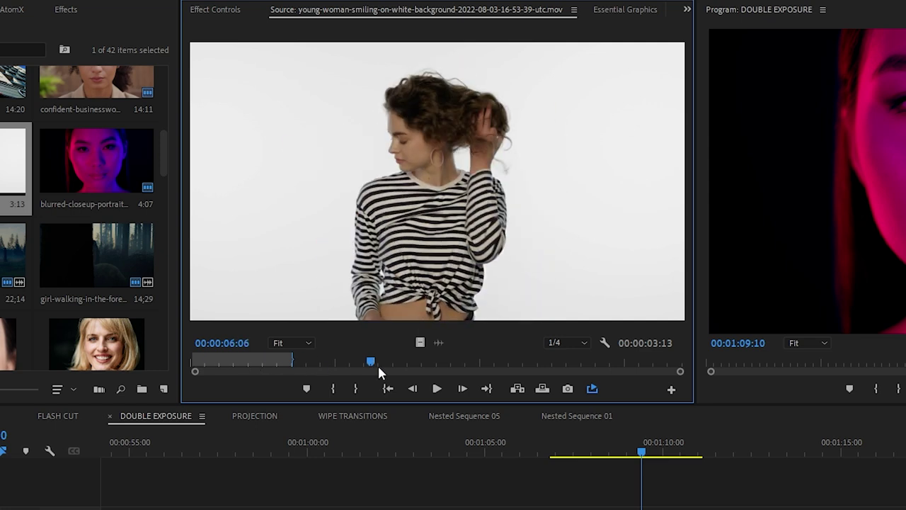
pyautogui.moveTo(380, 373); pyautogui.dragTo(211, 362)
pyautogui.moveTo(333, 278); pyautogui.dragTo(440, 443)
pyautogui.moveTo(543, 444); pyautogui.dragTo(560, 443)
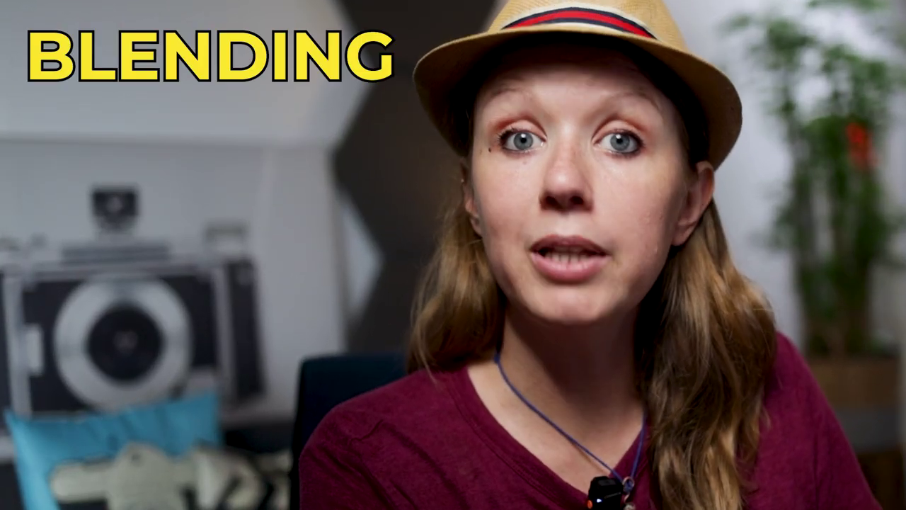
# Try Multiply, then set the striped-shirt clip to Overlay blend and compare it hidden
pyautogui.click(119, 207)
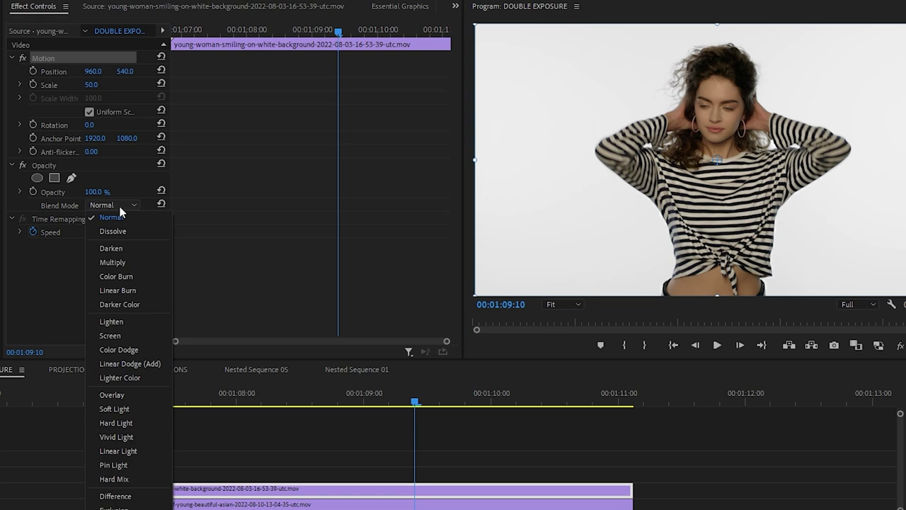
pyautogui.click(117, 262)
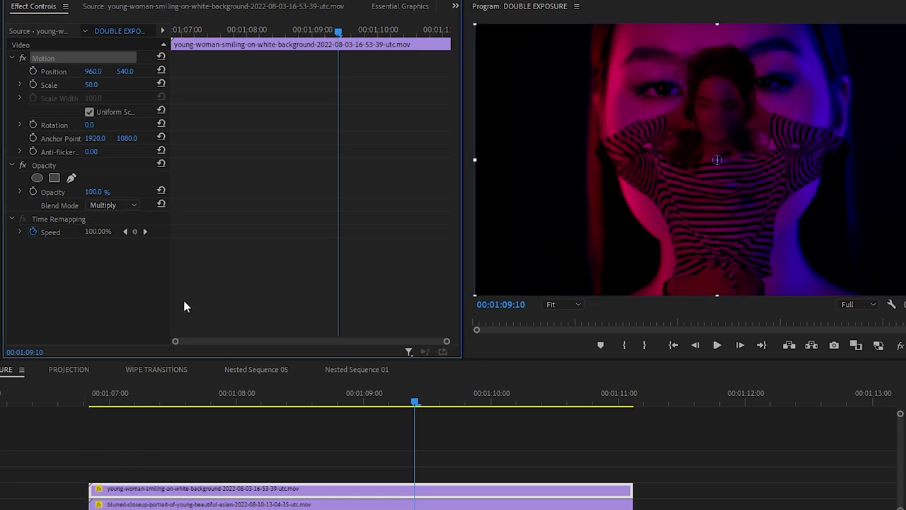
pyautogui.click(114, 207)
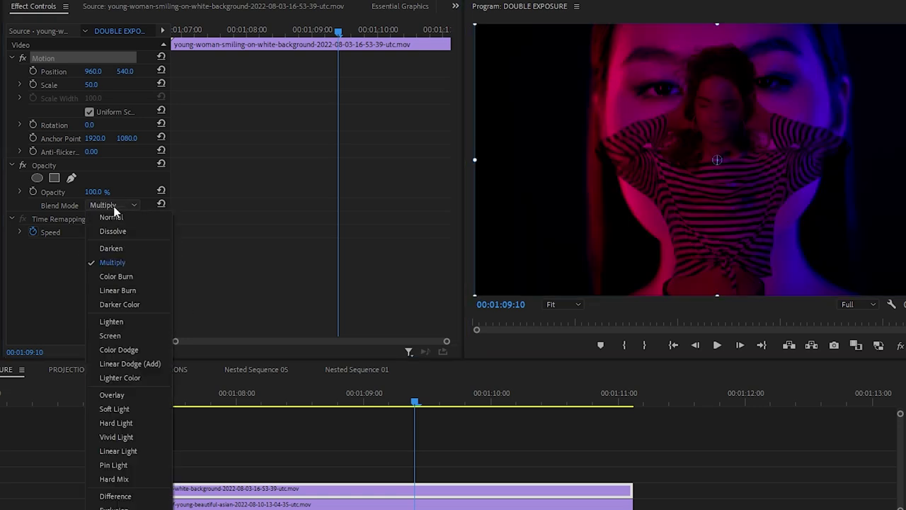
pyautogui.click(110, 397)
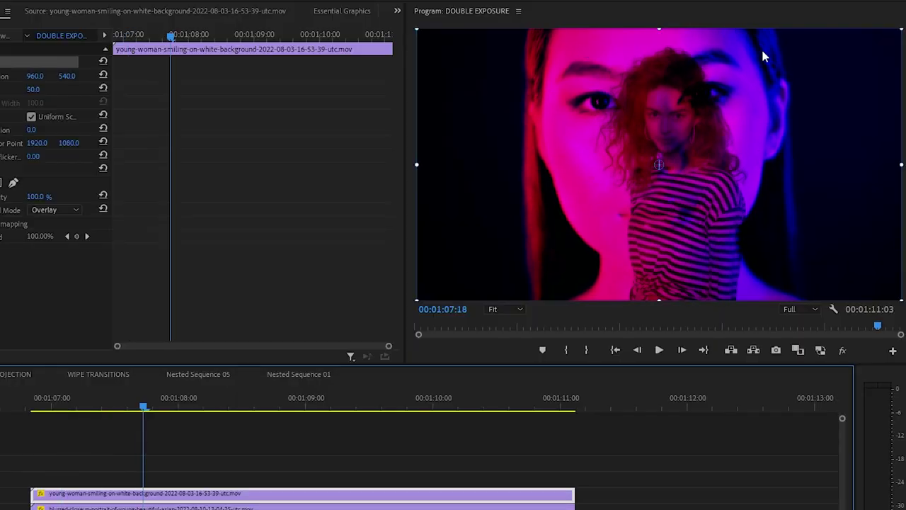
pyautogui.hotkey('shift', 'e')
pyautogui.hotkey('shift', 'e')
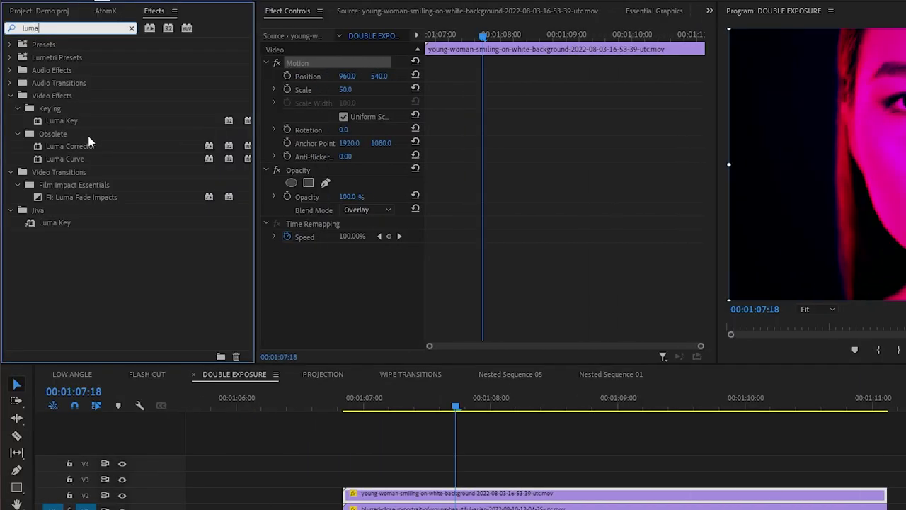
# Apply Luma Key to the striped-shirt clip and lower its Cutoff to 43%
pyautogui.click(66, 123)
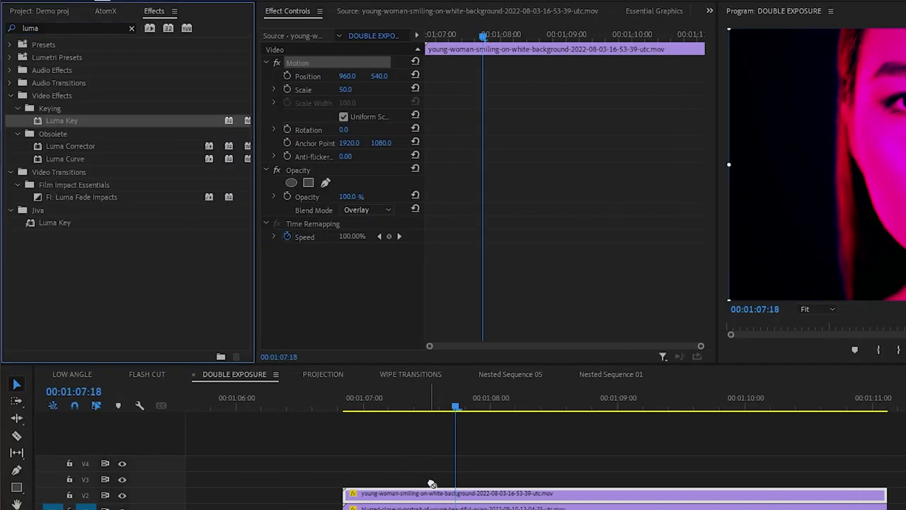
pyautogui.moveTo(428, 477); pyautogui.dragTo(438, 494)
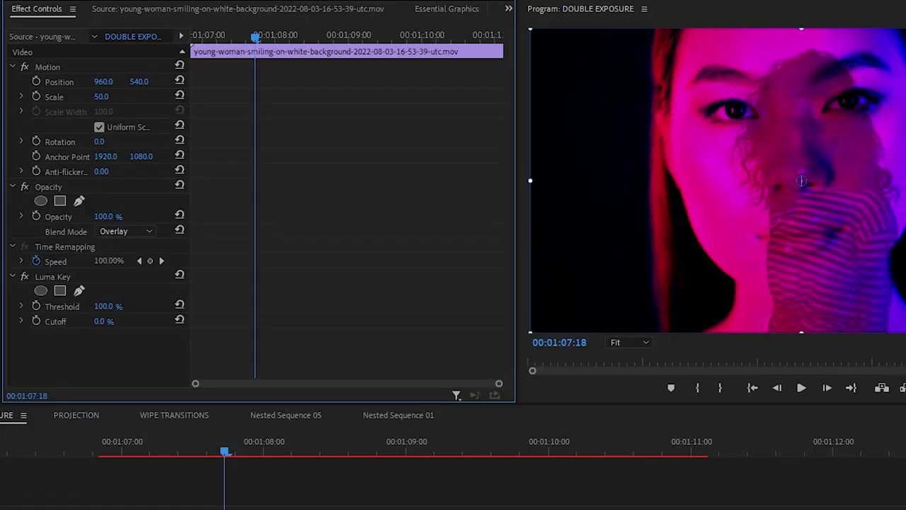
pyautogui.moveTo(106, 320); pyautogui.dragTo(124, 321)
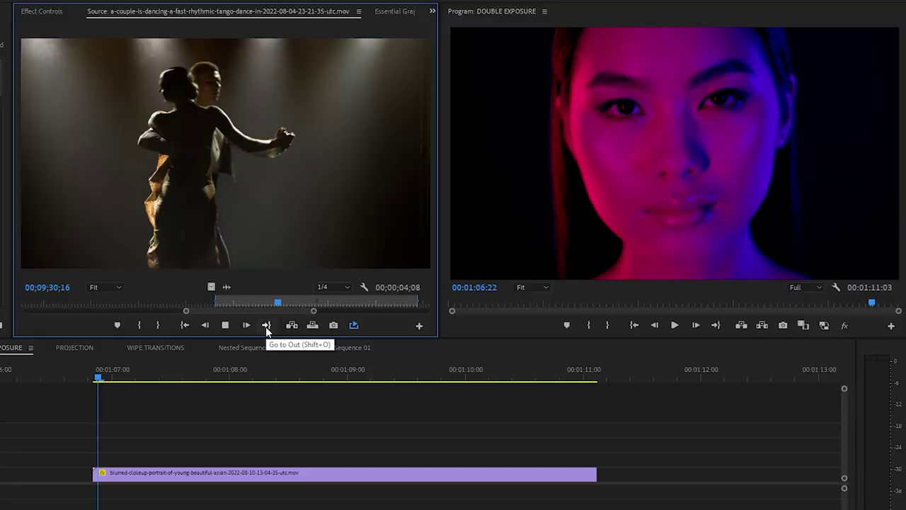
# Place the tango clip's video on the upper track and set its blend mode to Screen
pyautogui.click(266, 325)
pyautogui.moveTo(211, 287); pyautogui.dragTo(131, 461)
pyautogui.click(232, 463)
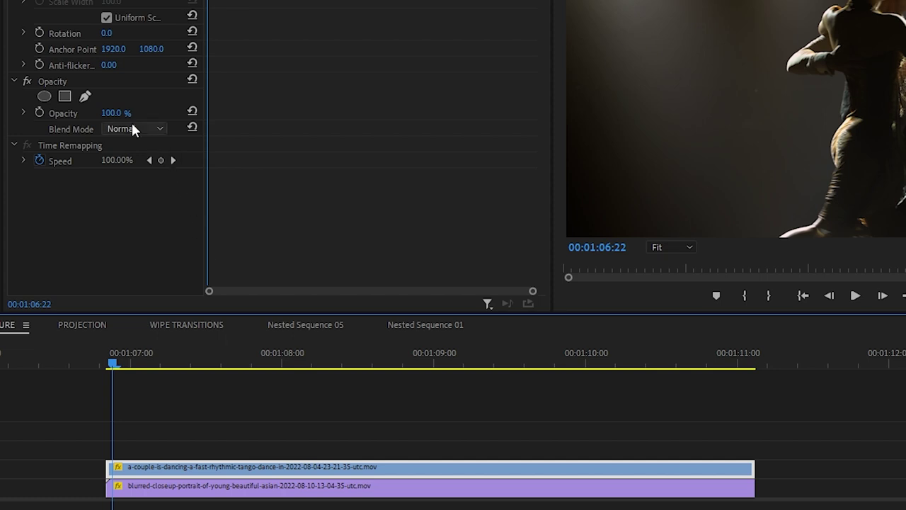
pyautogui.click(132, 129)
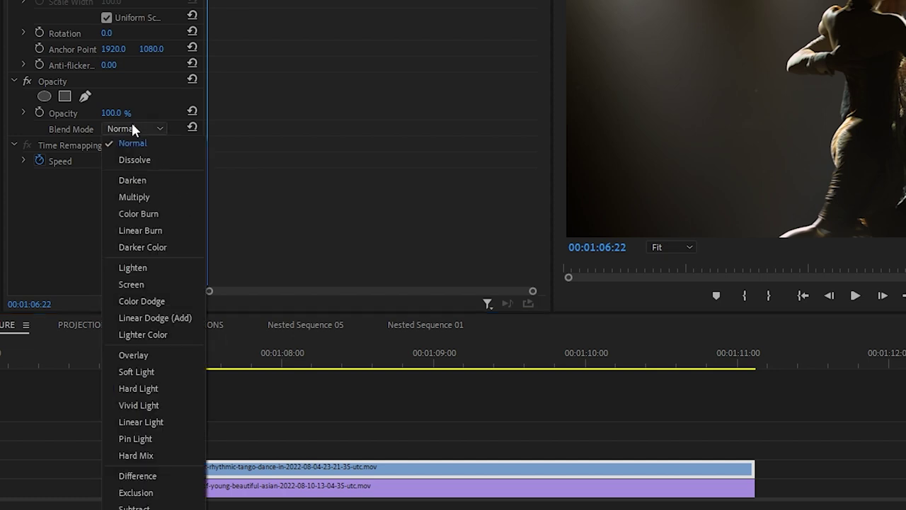
pyautogui.click(134, 284)
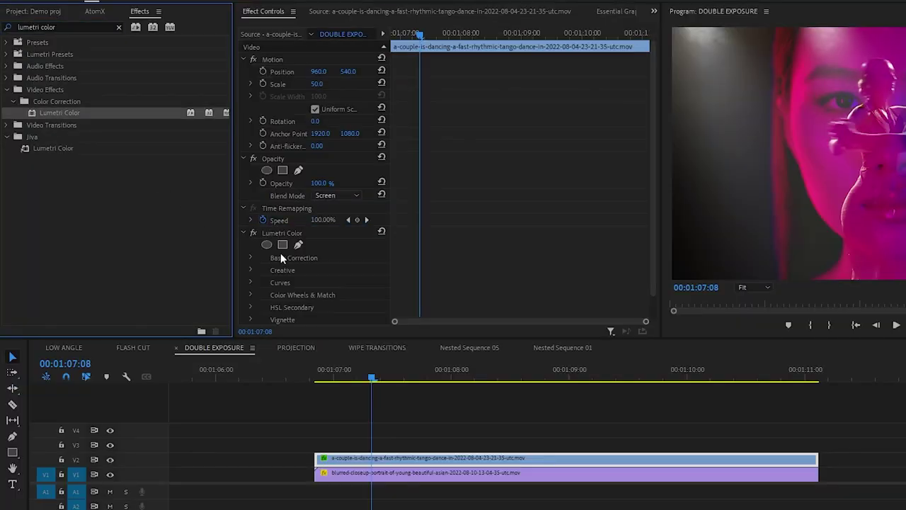
# Crush the tango overlay's shadows by dragging the RGB curve's black point right
pyautogui.scroll(-1, 310, 246)
pyautogui.click(253, 257)
pyautogui.scroll(-4, 259, 268)
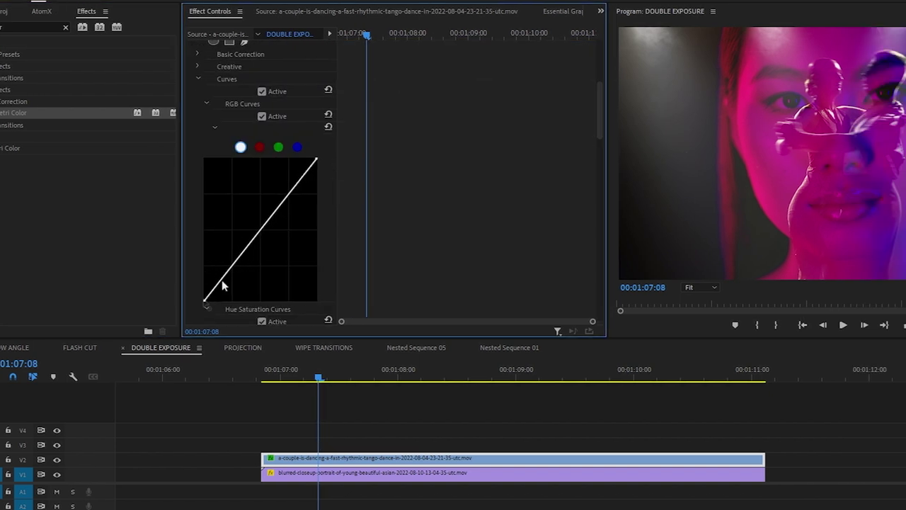
pyautogui.moveTo(228, 300); pyautogui.dragTo(247, 311)
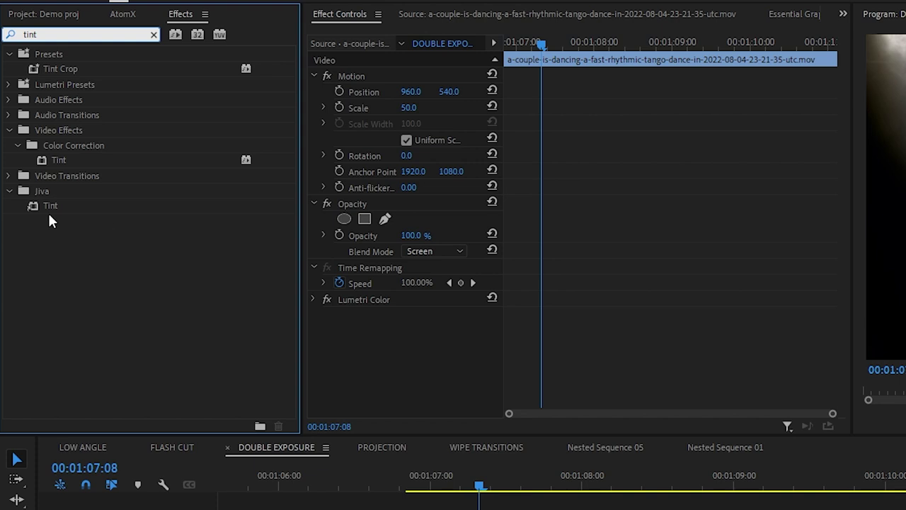
# Add Tint to the tango clip, pick a Map White colour, and play back the double exposure
pyautogui.moveTo(48, 205); pyautogui.dragTo(397, 311)
pyautogui.click(410, 364)
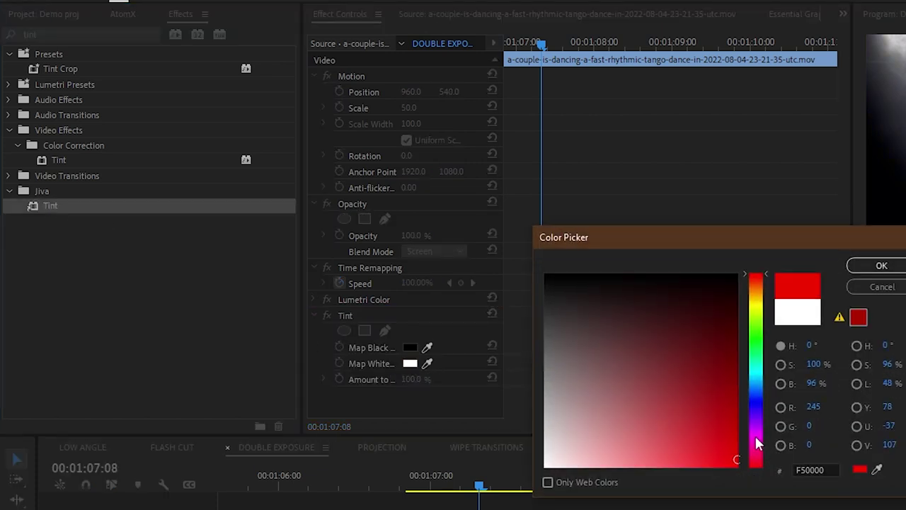
pyautogui.click(878, 287)
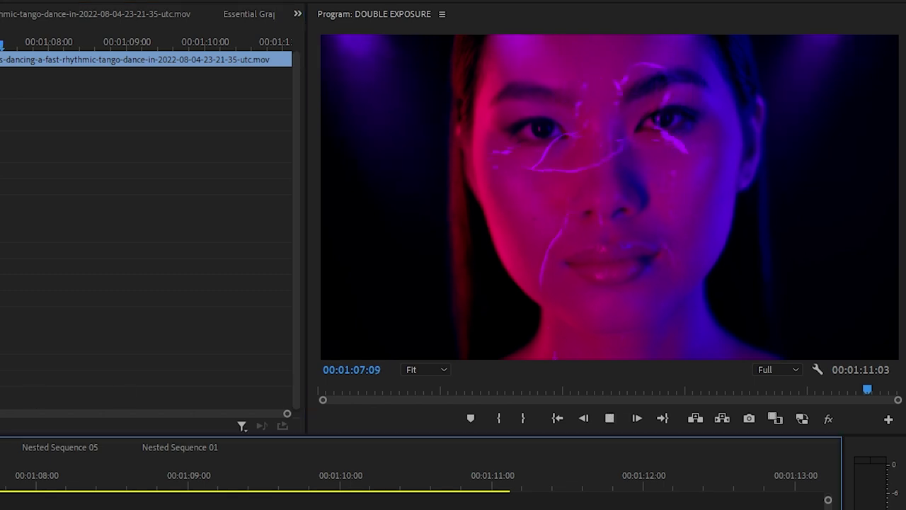
pyautogui.press('space')
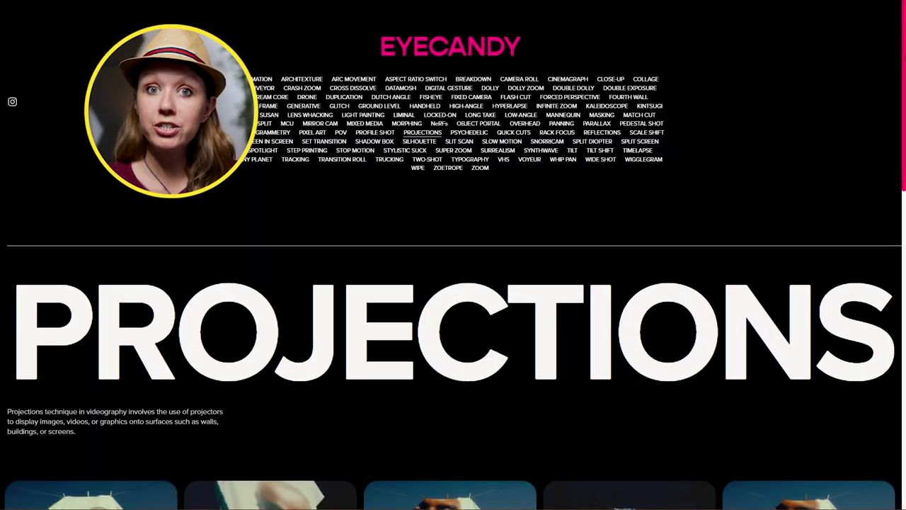
# View a projection example full-size, rewind the source clip to its start, and check the woman clip's blend options
pyautogui.scroll(-5, 453, 283)
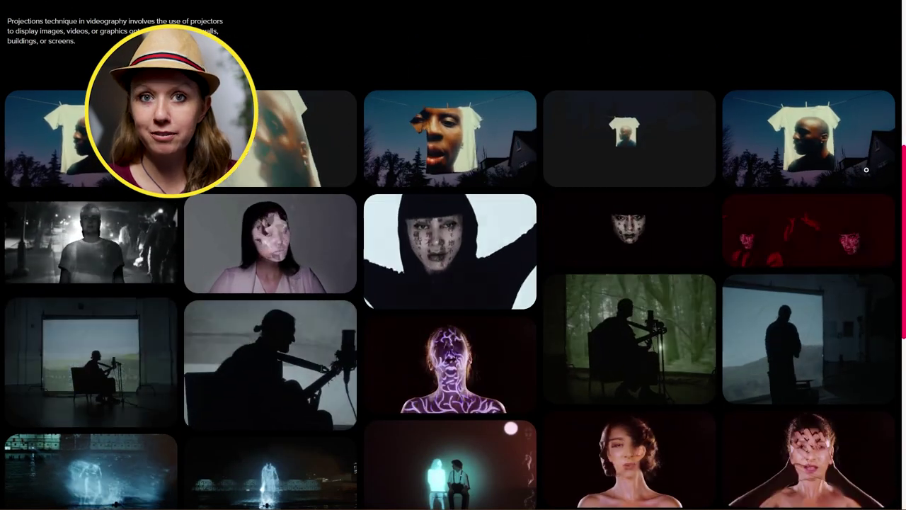
pyautogui.click(894, 388)
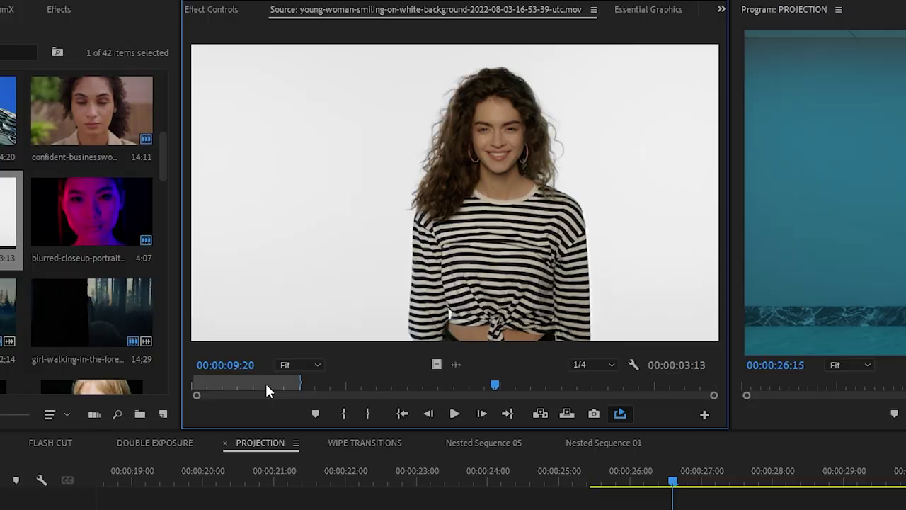
pyautogui.moveTo(266, 383); pyautogui.dragTo(301, 386)
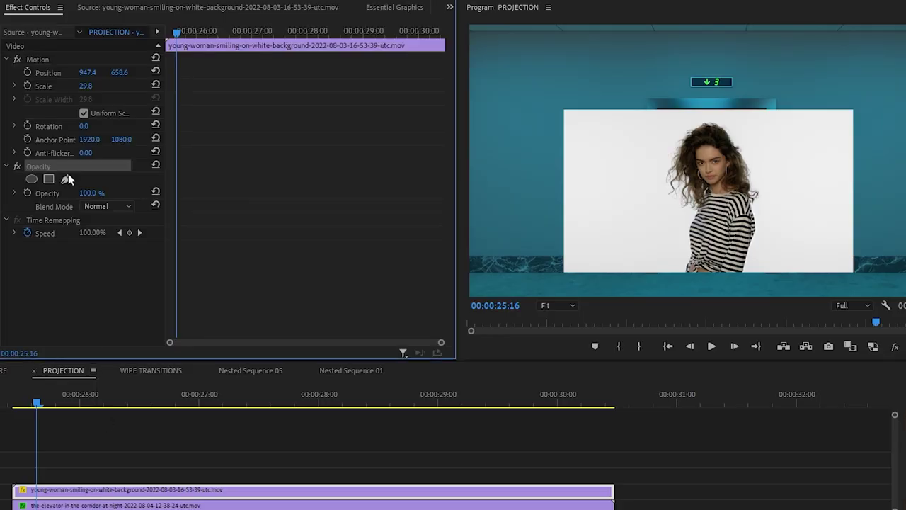
pyautogui.click(100, 206)
# Give the striped-shirt clip a Multiply blend and drag the RGB curve's white point left
pyautogui.click(112, 262)
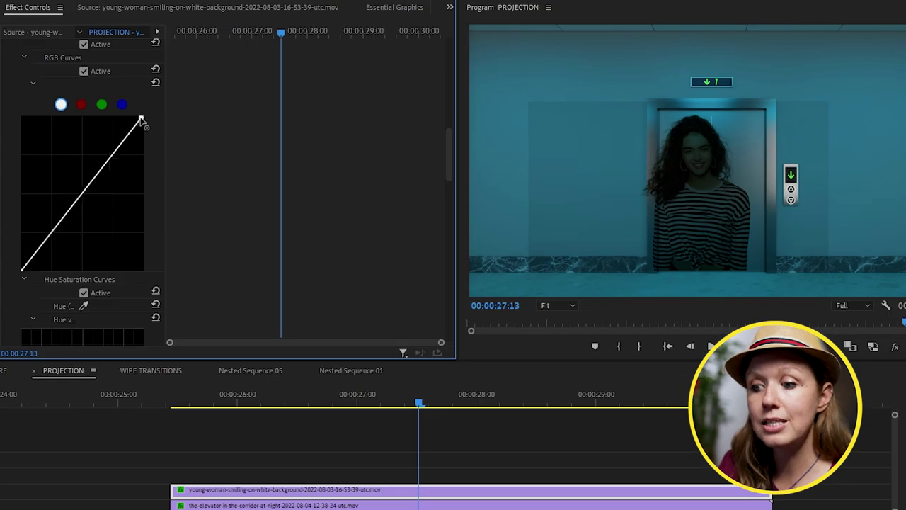
pyautogui.moveTo(143, 117); pyautogui.dragTo(66, 119)
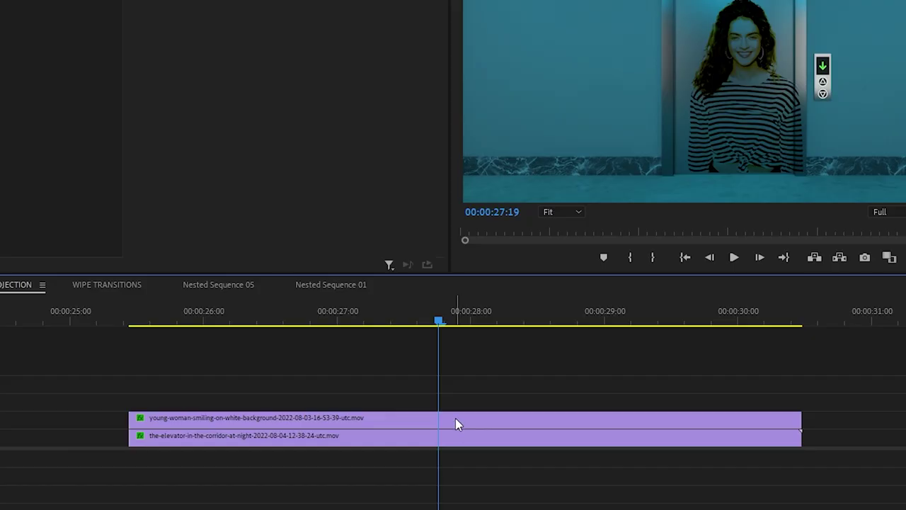
pyautogui.click(455, 419)
# Add a Frame Hold at 00:00:27:19 and Alt-drag a copy of the held segment up one track
pyautogui.rightClick(455, 419)
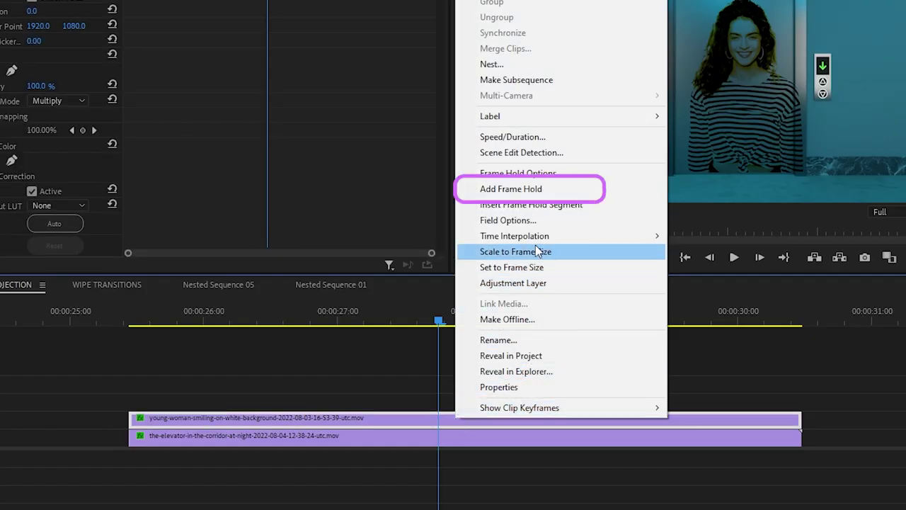
pyautogui.click(525, 189)
pyautogui.click(483, 422)
pyautogui.moveTo(483, 422); pyautogui.dragTo(484, 403)
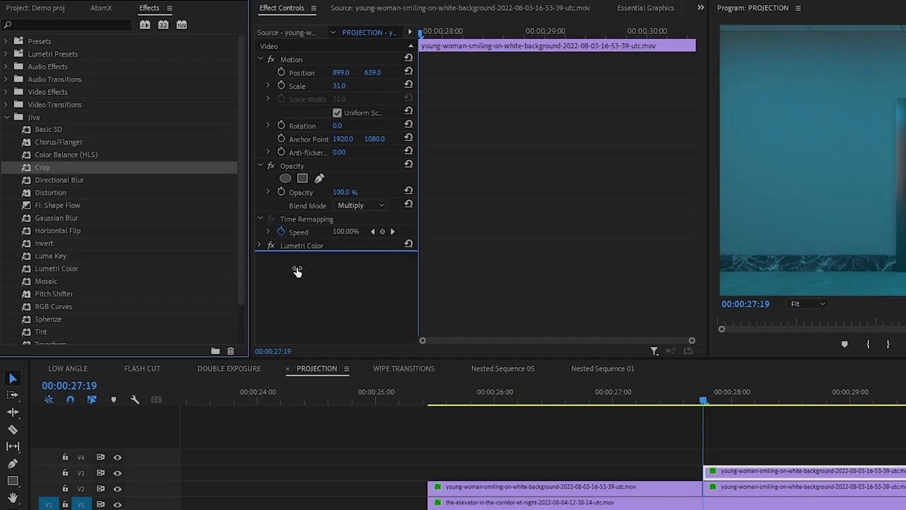
# Crop the upper woman layer and shift the lower duplicate layer's position to the left
pyautogui.click(289, 262)
pyautogui.moveTo(762, 185); pyautogui.dragTo(831, 187)
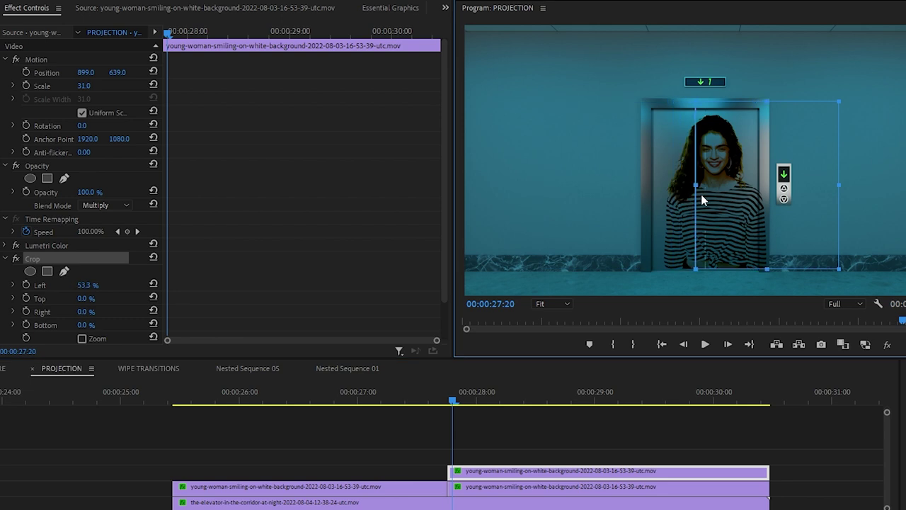
pyautogui.click(837, 186)
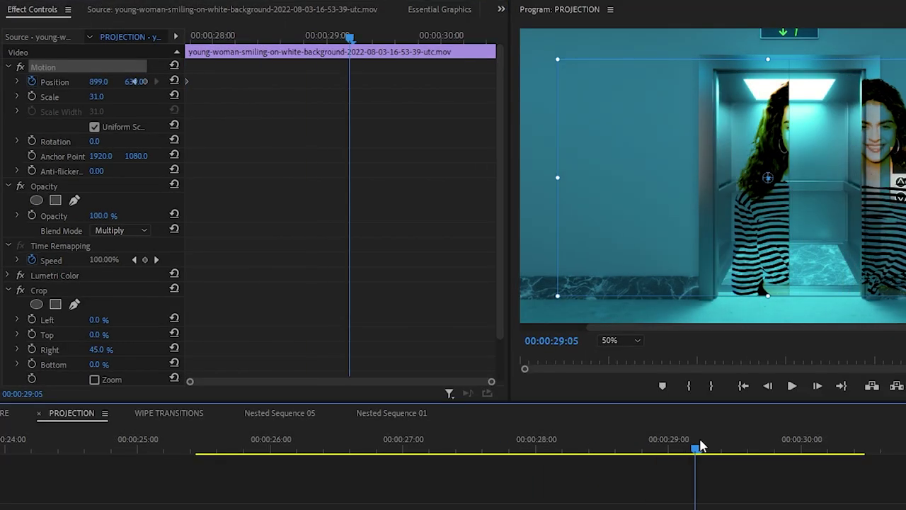
pyautogui.moveTo(678, 239); pyautogui.dragTo(674, 241)
# Step back a few frames and scrub through the door-opening animation
pyautogui.press('Left')
pyautogui.press('Left')
pyautogui.press('Left')
pyautogui.press('Left')
pyautogui.press('Left')
pyautogui.press('Left')
pyautogui.press('Left')
pyautogui.press('Left')
pyautogui.press('Left')
pyautogui.press('Left')
pyautogui.press('Left')
pyautogui.press('Left')
pyautogui.press('Left')
pyautogui.press('Left')
pyautogui.press('Left')
pyautogui.press('Left')
pyautogui.press('Left')
pyautogui.press('Left')
pyautogui.press('Left')
pyautogui.press('Left')
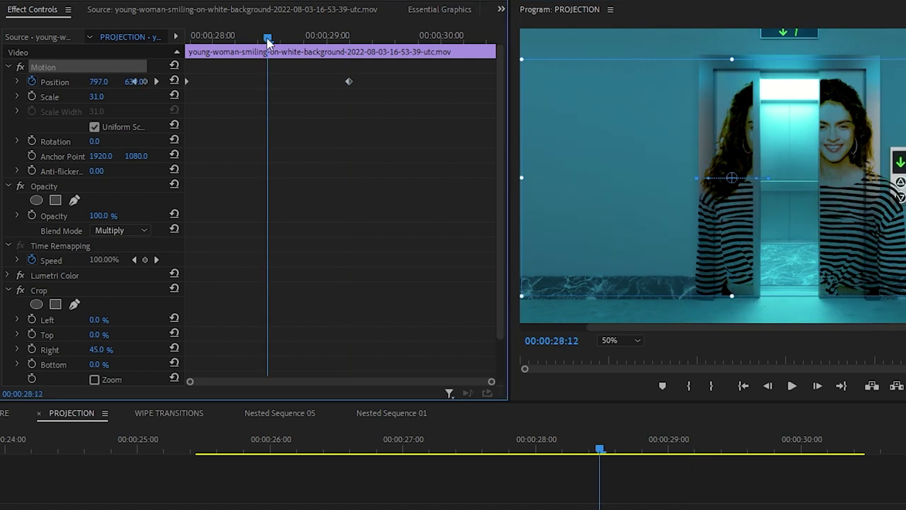
pyautogui.press('Left')
pyautogui.press('Left')
pyautogui.press('Left')
pyautogui.press('Left')
pyautogui.press('Left')
pyautogui.press('Left')
pyautogui.press('Left')
pyautogui.press('Left')
pyautogui.press('Left')
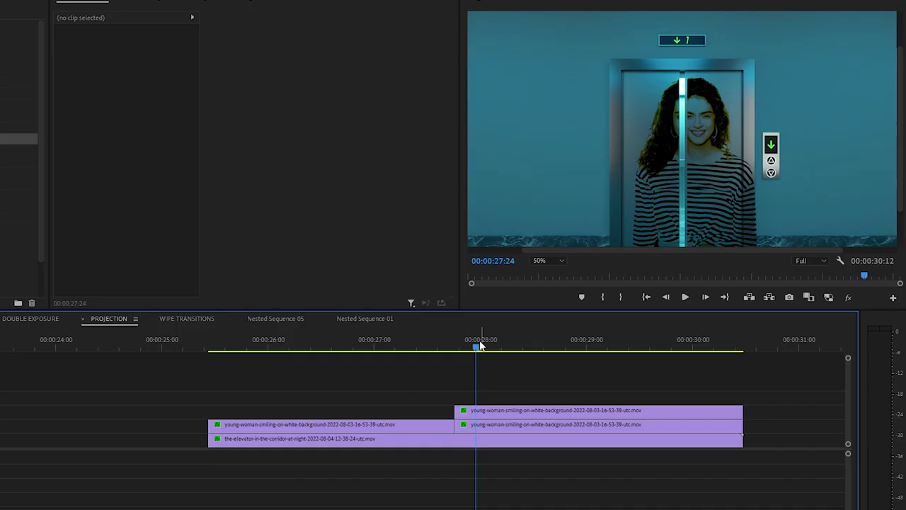
pyautogui.click(518, 343)
pyautogui.moveTo(517, 344); pyautogui.dragTo(459, 354)
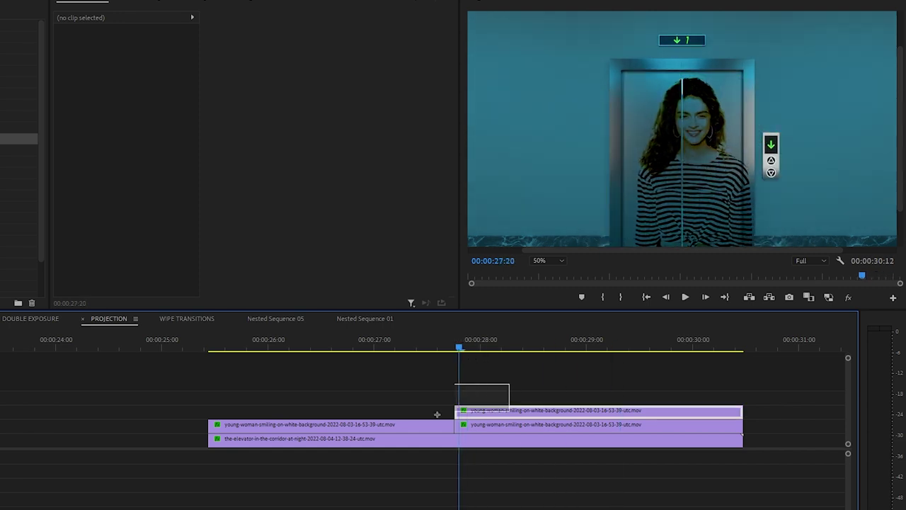
# Nest both woman clips as Nested Sequence 07 and select the new nested clip
pyautogui.rightClick(402, 431)
pyautogui.click(447, 163)
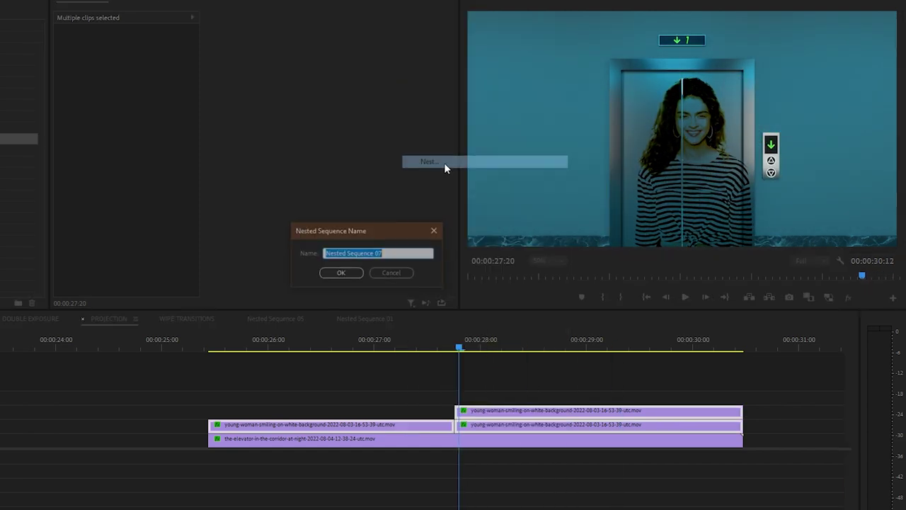
pyautogui.press('Return')
pyautogui.click(398, 423)
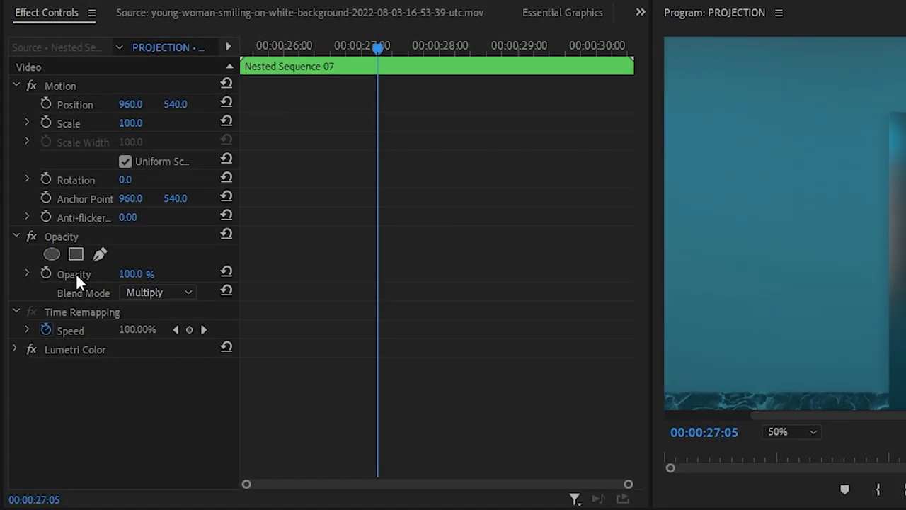
pyautogui.click(102, 255)
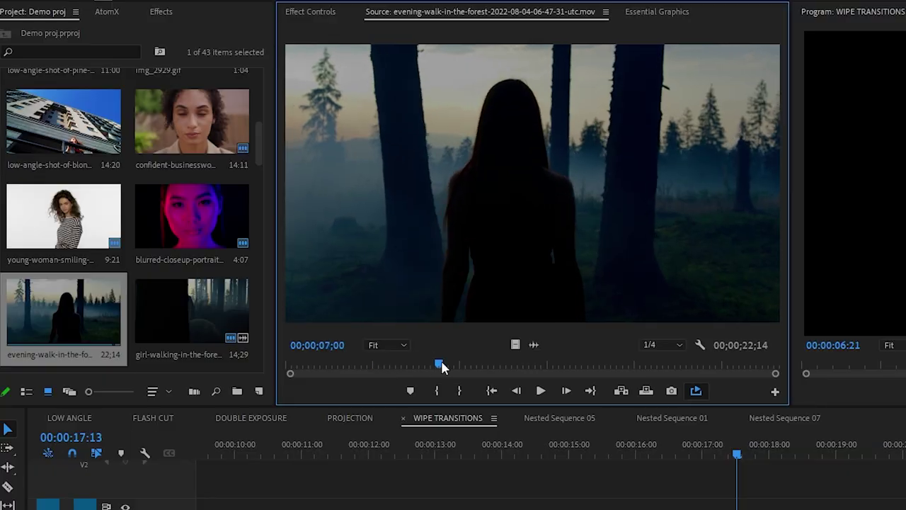
# Scrub the evening walk and girl walking clips to reach the tree-trunk frame at 00:00:39:15
pyautogui.moveTo(442, 364); pyautogui.dragTo(539, 374)
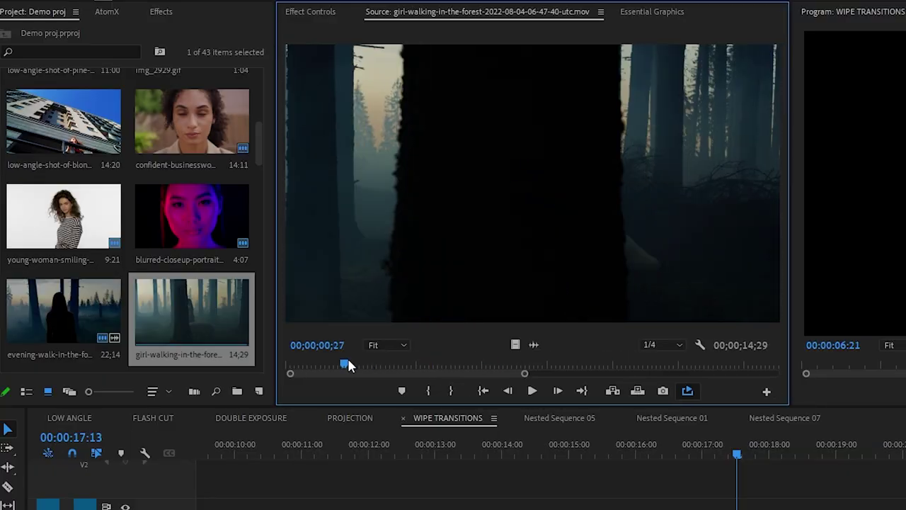
pyautogui.moveTo(348, 373); pyautogui.dragTo(521, 391)
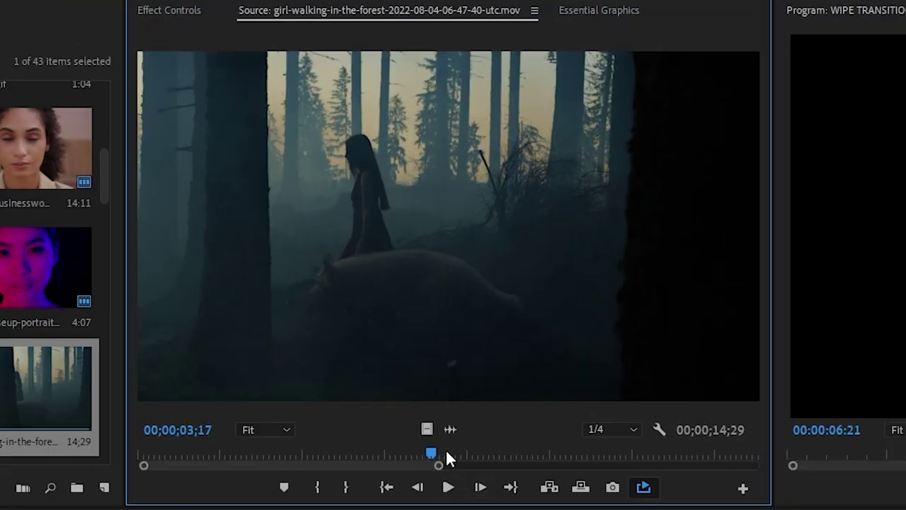
pyautogui.moveTo(445, 458); pyautogui.dragTo(230, 466)
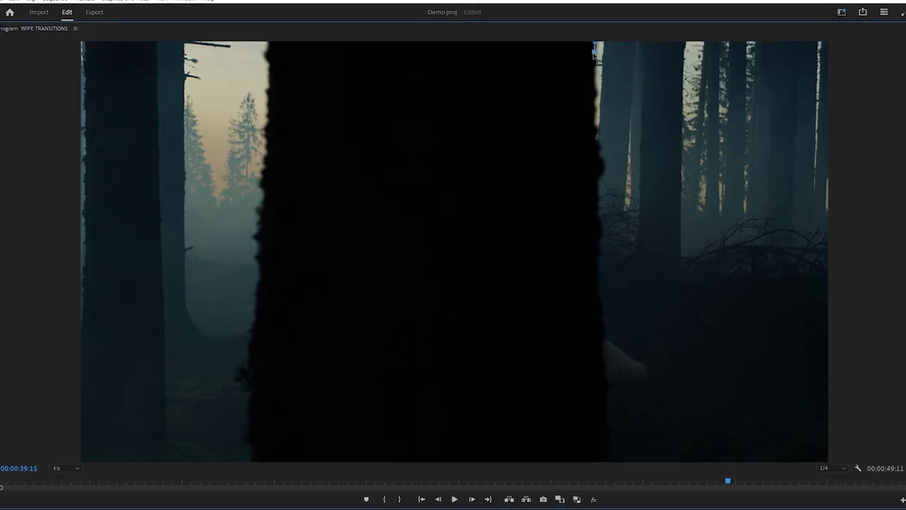
# Draw a closed pen mask down the tree trunk's edge and around the frame's right side
pyautogui.click(605, 168)
pyautogui.click(602, 188)
pyautogui.click(603, 226)
pyautogui.click(602, 254)
pyautogui.click(602, 286)
pyautogui.click(604, 310)
pyautogui.click(609, 335)
pyautogui.click(608, 371)
pyautogui.click(615, 473)
pyautogui.click(851, 474)
pyautogui.click(852, 28)
pyautogui.click(603, 30)
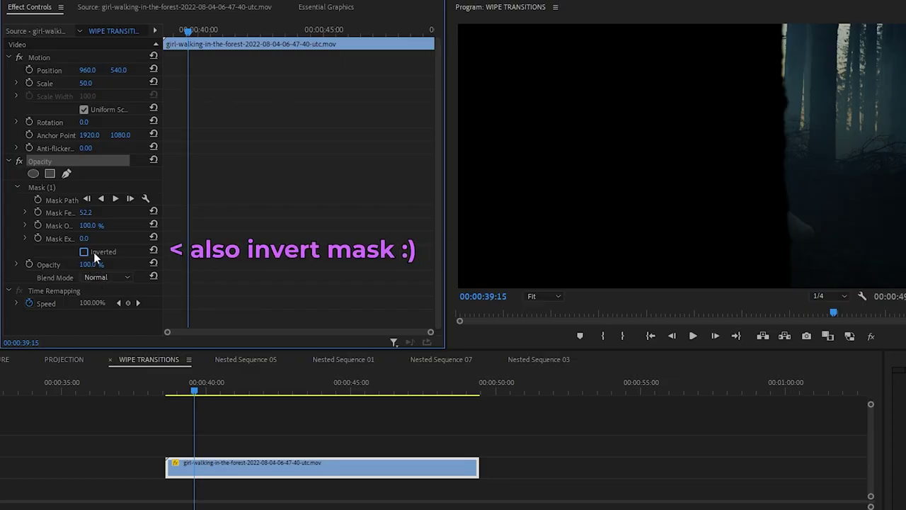
# Invert the mask and keyframe its path so the edge follows the trunk across frames
pyautogui.click(94, 252)
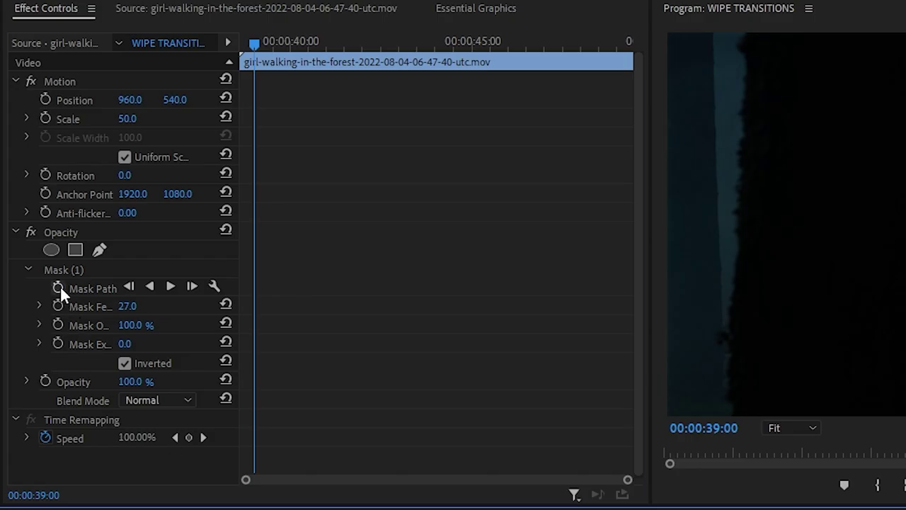
pyautogui.click(59, 287)
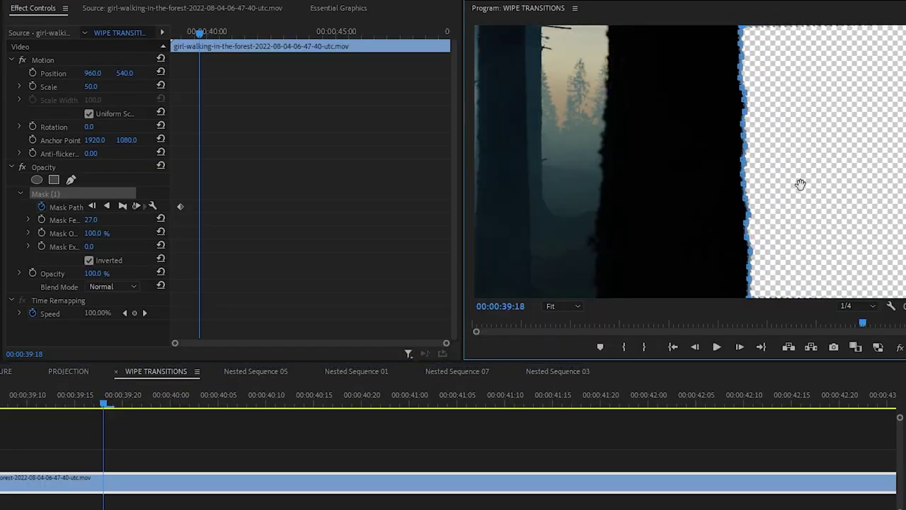
pyautogui.moveTo(800, 185); pyautogui.dragTo(893, 184)
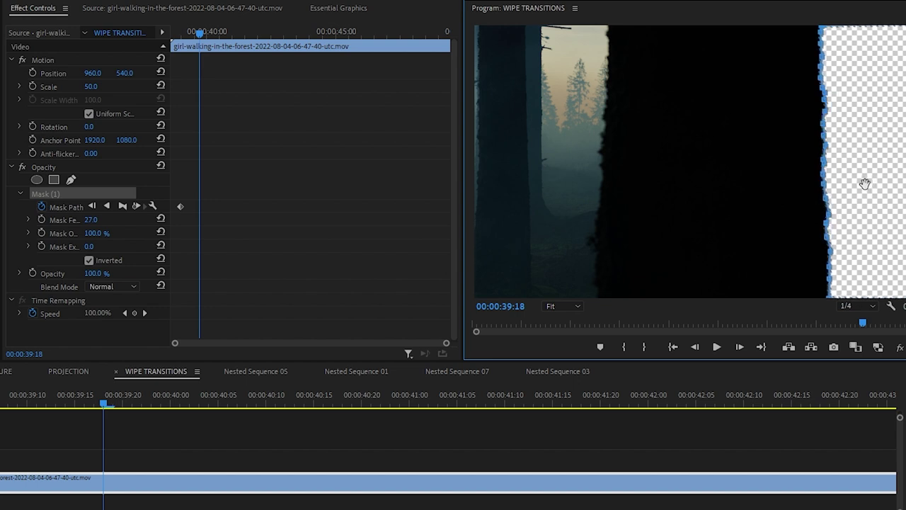
pyautogui.moveTo(200, 40); pyautogui.dragTo(209, 36)
pyautogui.moveTo(860, 145); pyautogui.dragTo(903, 140)
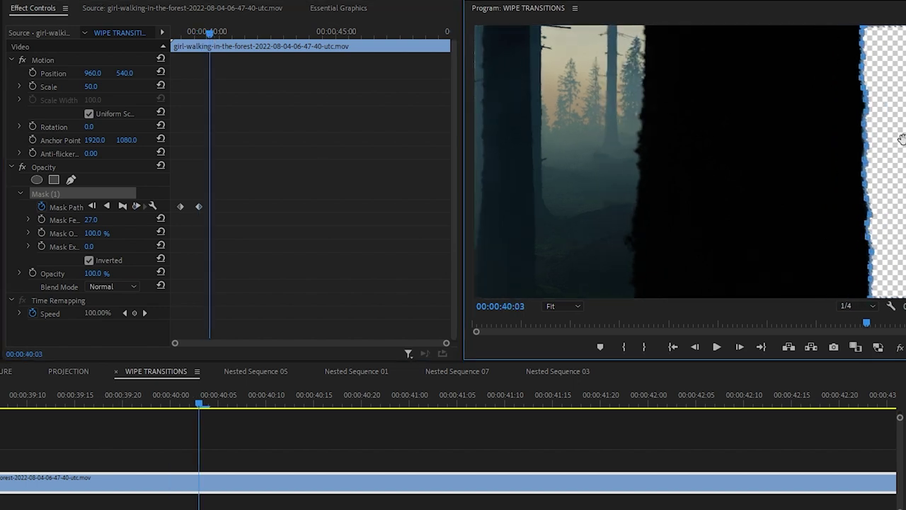
pyautogui.moveTo(212, 36); pyautogui.dragTo(226, 35)
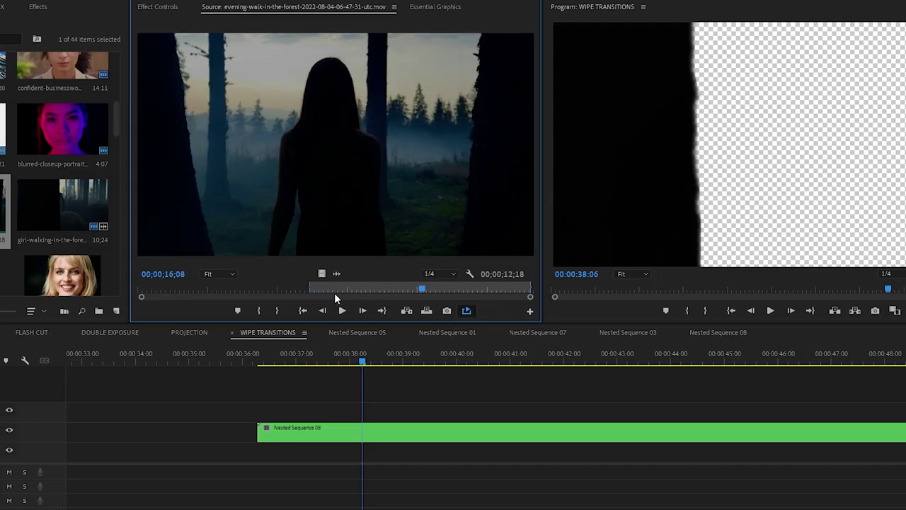
# Drag the evening walk clip onto V1 beneath Nested Sequence 08
pyautogui.moveTo(319, 280); pyautogui.dragTo(395, 416)
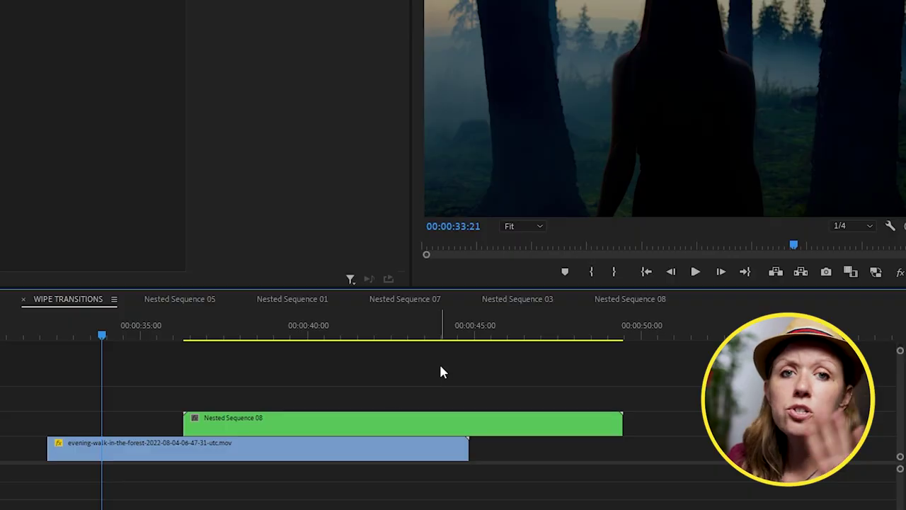
pyautogui.rightClick(328, 442)
# Nest the forest clips as Nested Sequence 09 and show its Time Remapping speed curve
pyautogui.click(366, 102)
pyautogui.press('Return')
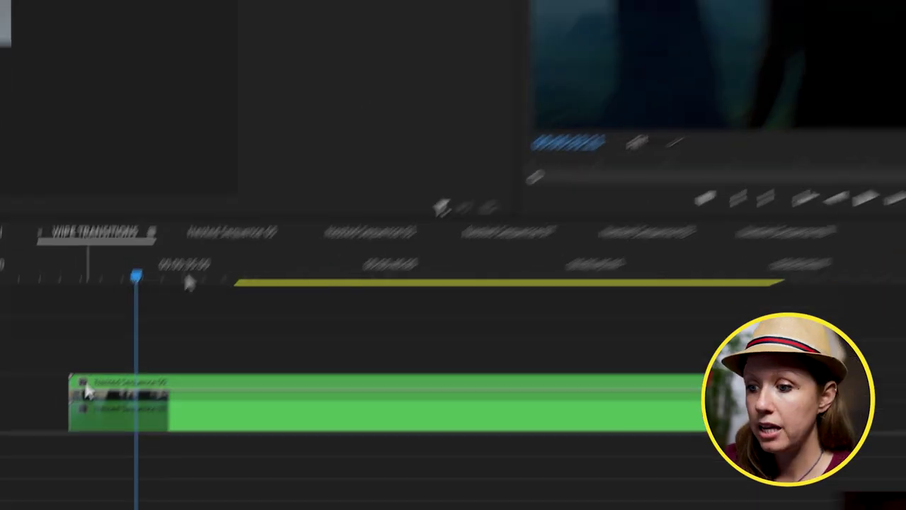
pyautogui.rightClick(60, 422)
pyautogui.moveTo(155, 425)
pyautogui.click(316, 429)
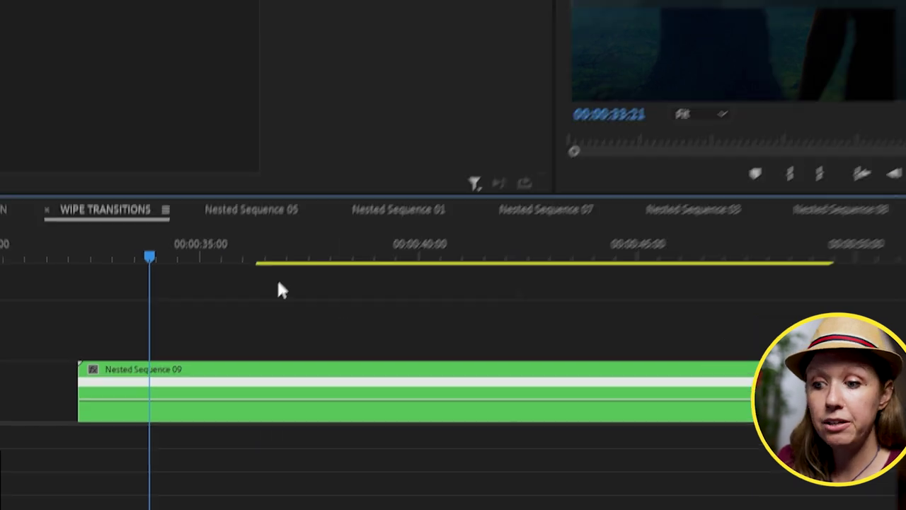
# Add speed keyframes, raise the section between them to speed up the wipe, and preview
pyautogui.keyDown('ctrl'); pyautogui.click(512, 386); pyautogui.keyUp('ctrl')
pyautogui.moveTo(512, 257); pyautogui.dragTo(312, 262)
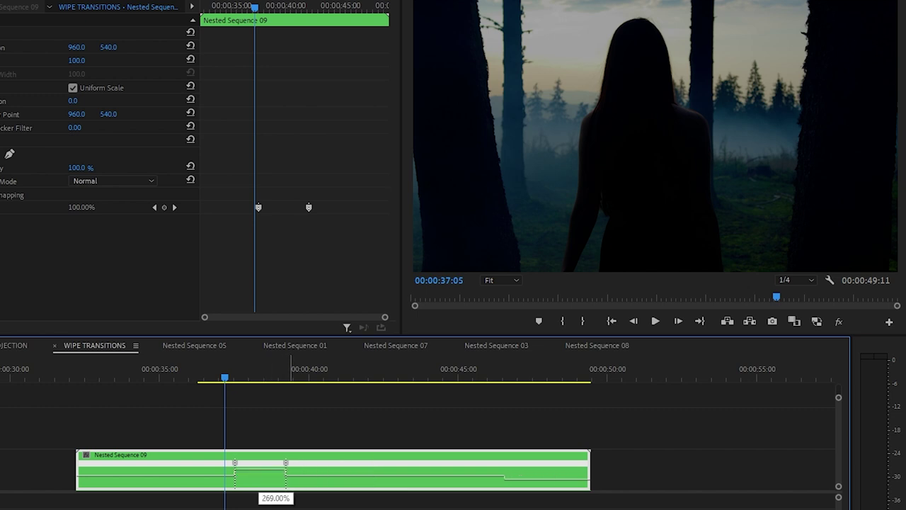
pyautogui.moveTo(296, 461); pyautogui.dragTo(233, 471)
pyautogui.click(143, 375)
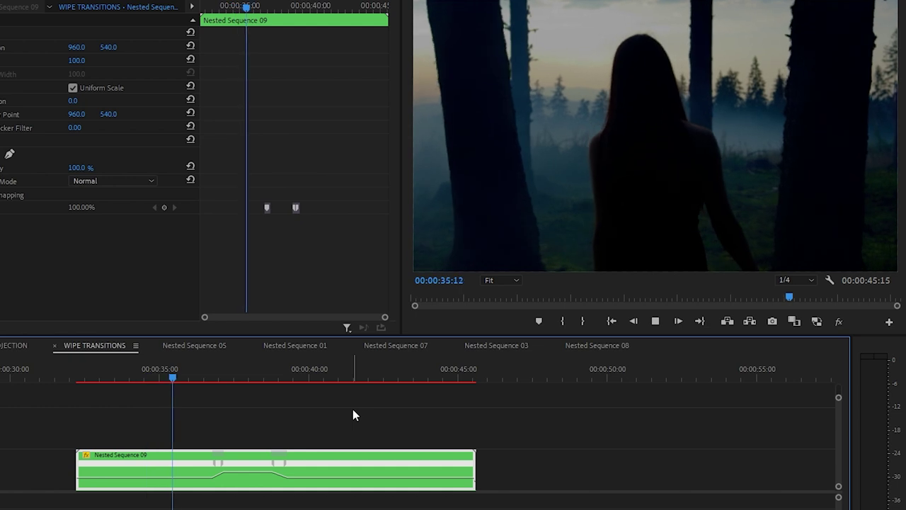
pyautogui.press('space')
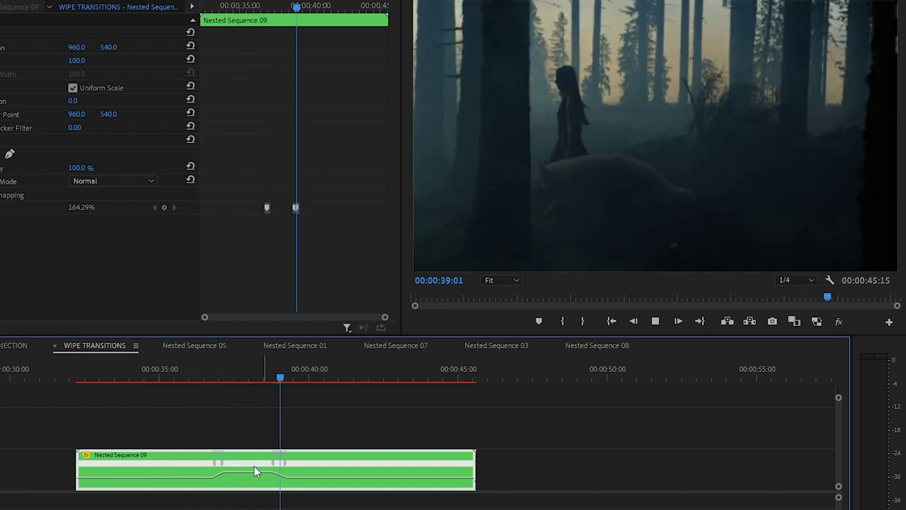